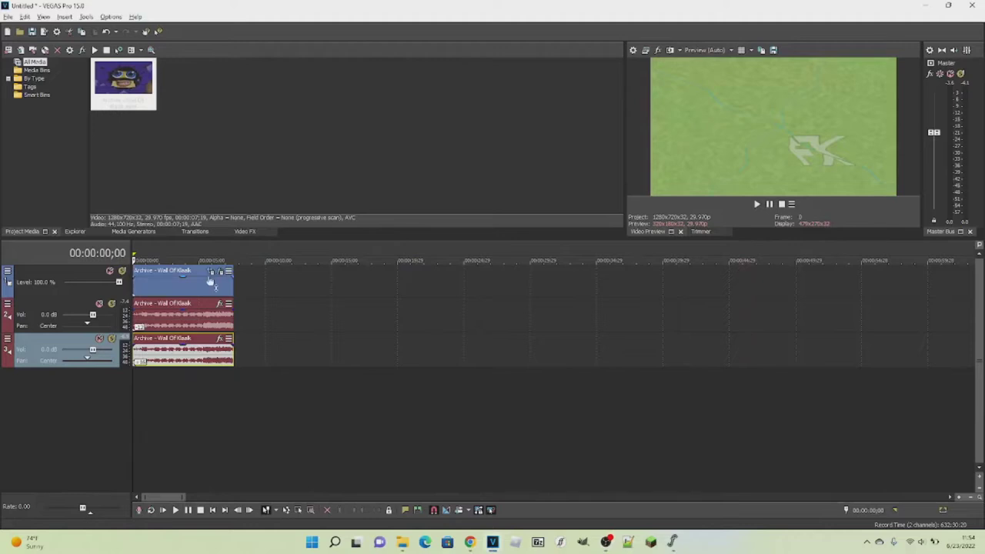
Step: Examine the video event's Pan/Crop rotation keyframes by scrubbing through them from start to end
{"action": "left_click", "coordinate": [211, 273]}
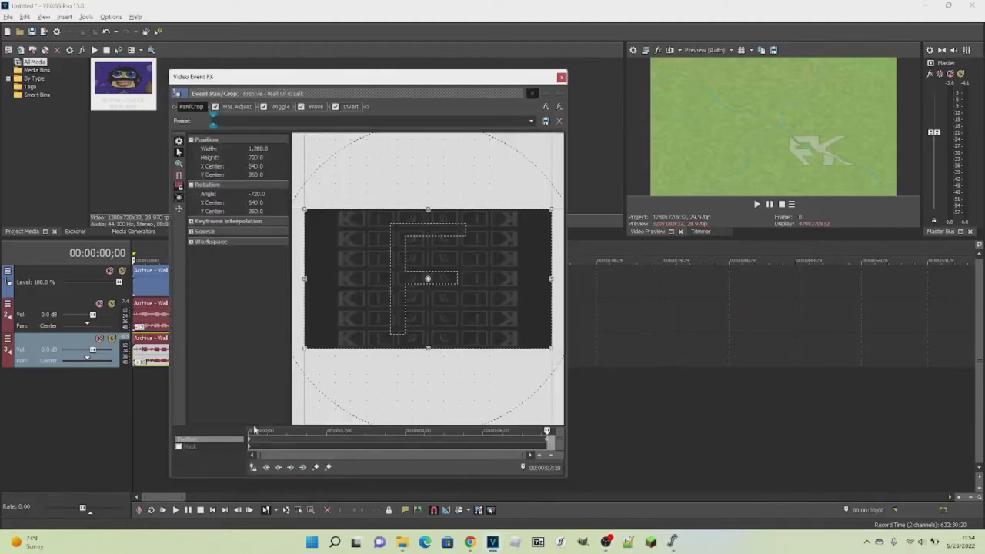
{"action": "left_click_drag", "start_coordinate": [548, 431], "coordinate": [196, 470]}
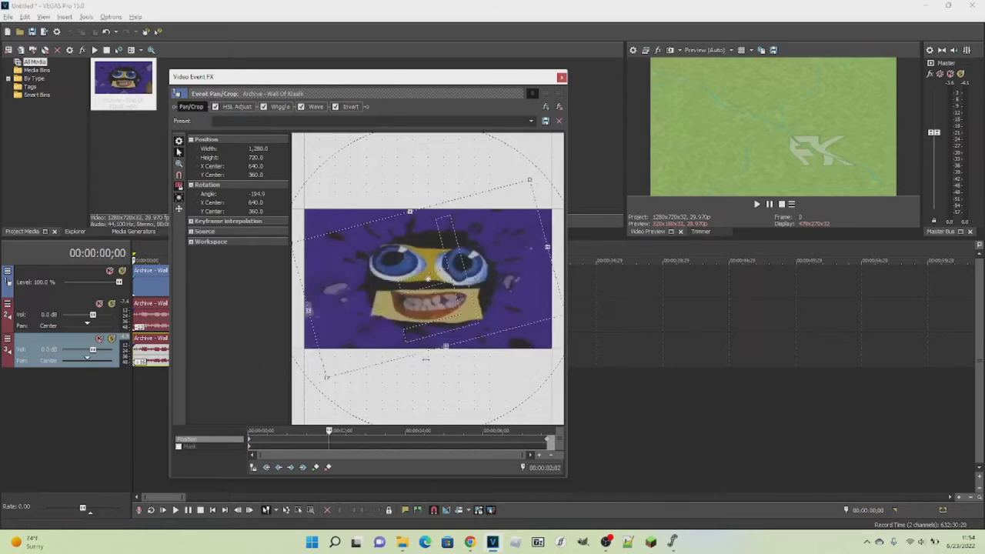
{"action": "left_click_drag", "start_coordinate": [554, 353], "coordinate": [565, 349]}
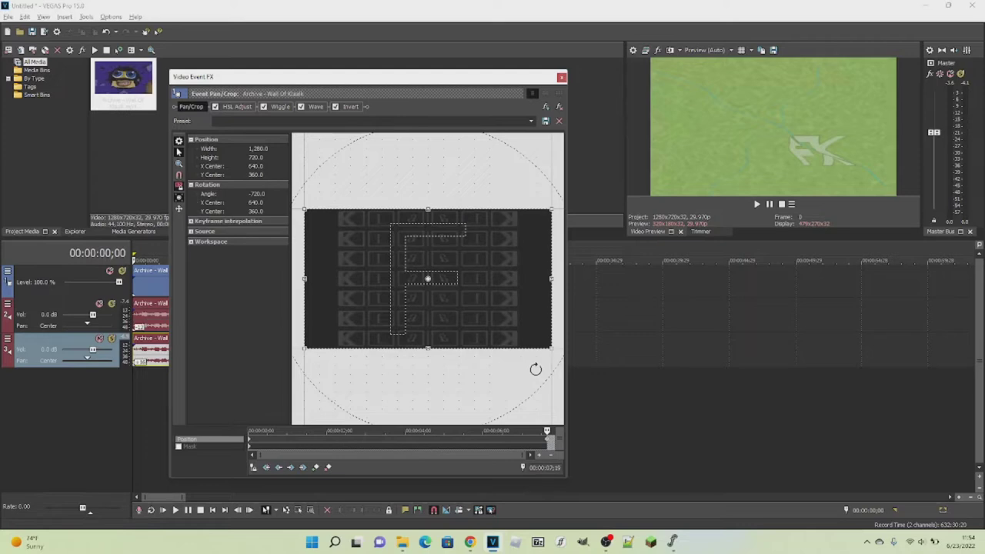
Step: Review the settings of the video event's HSL Adjust, Wiggle, Wave and Invert effects, and close the effects window
{"action": "left_click", "coordinate": [240, 108]}
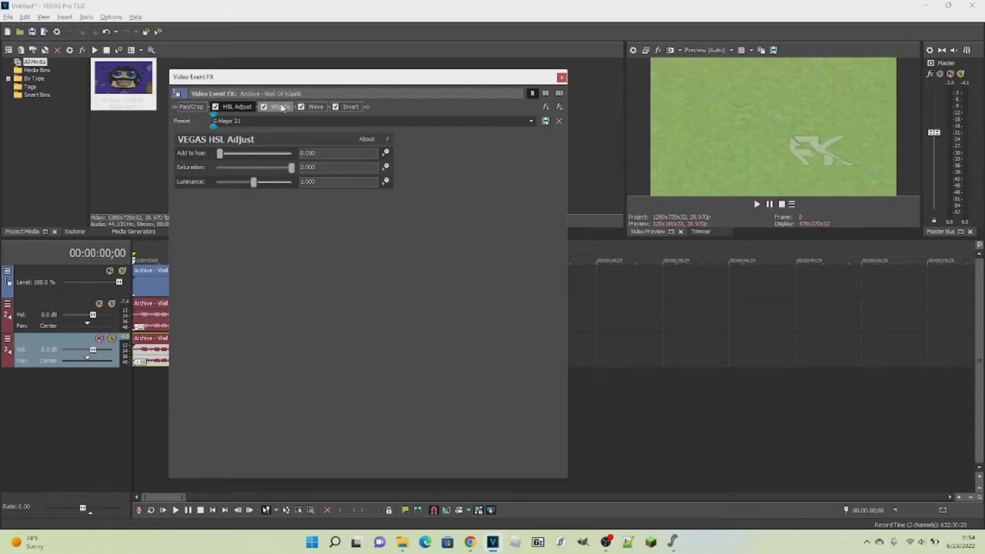
{"action": "left_click", "coordinate": [281, 108]}
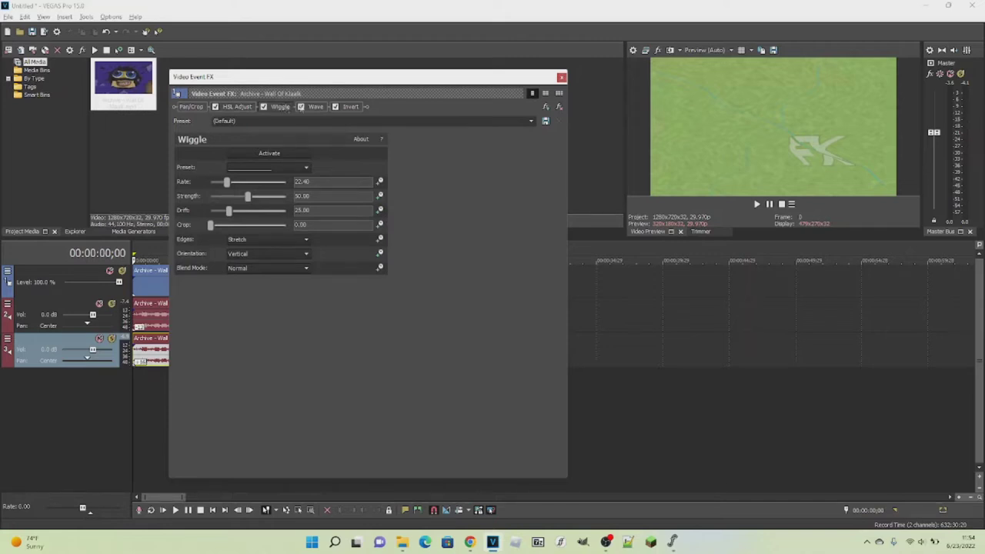
{"action": "left_click", "coordinate": [314, 107]}
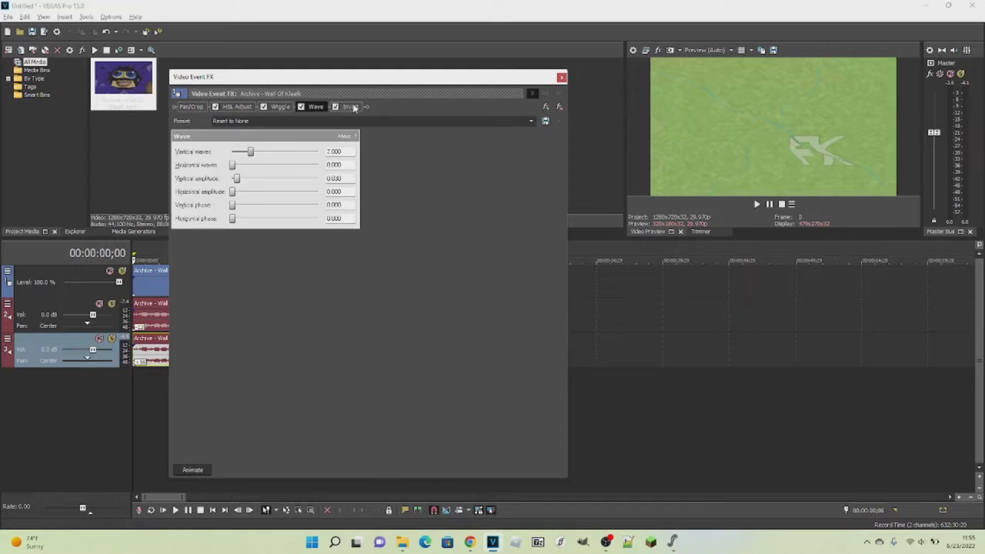
{"action": "left_click", "coordinate": [351, 107]}
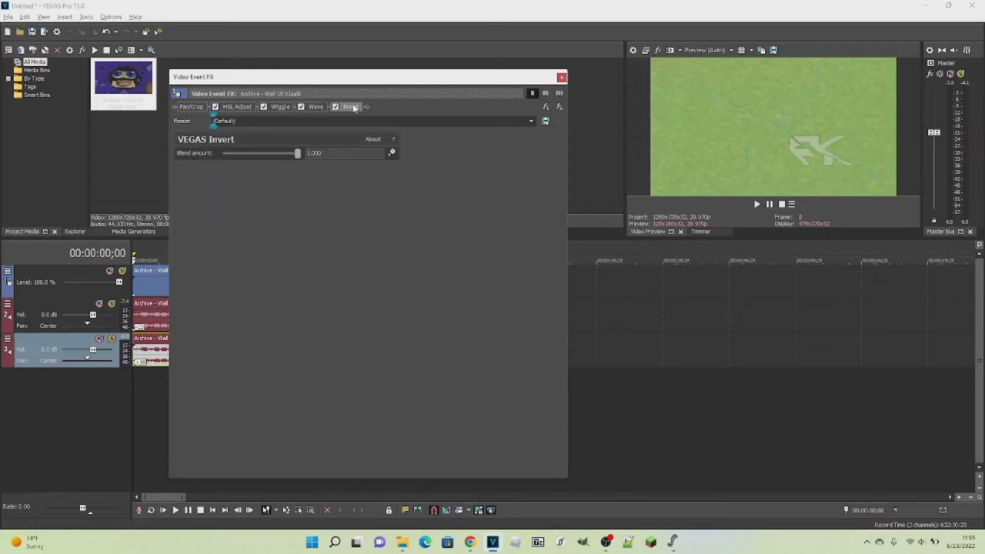
{"action": "left_click", "coordinate": [561, 78]}
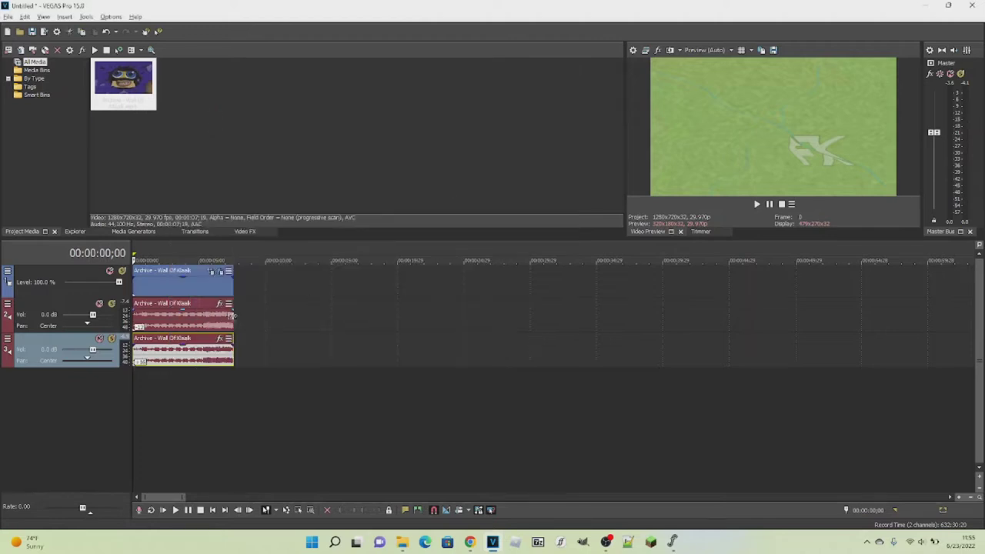
Step: Check the pitch change and time stretch properties of the audio events on tracks 2 and 3
{"action": "right_click", "coordinate": [210, 322]}
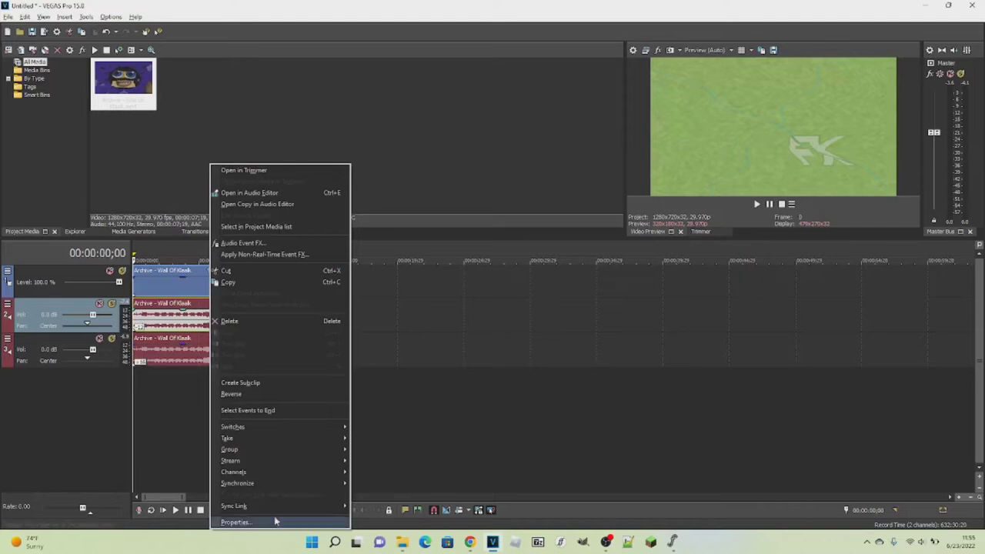
{"action": "left_click", "coordinate": [273, 519]}
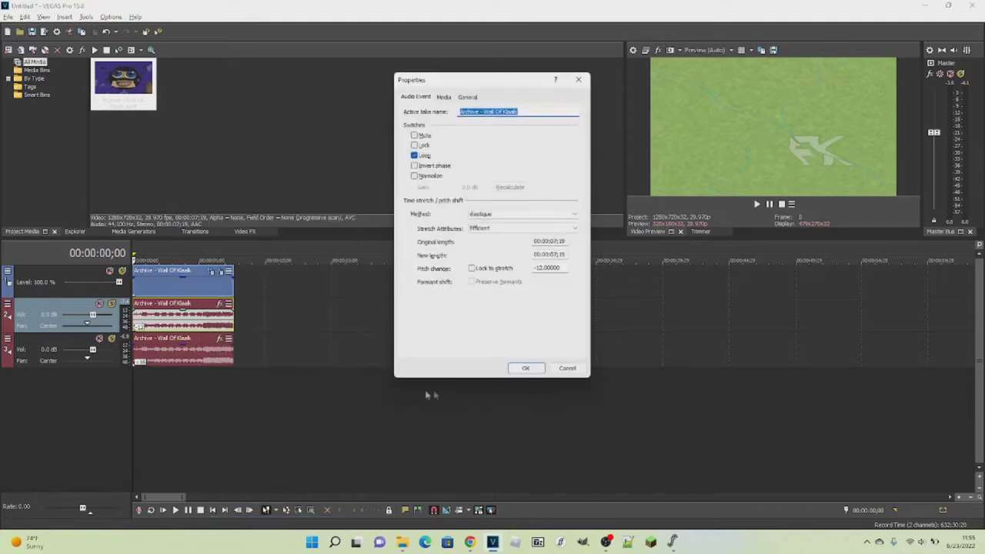
{"action": "left_click", "coordinate": [523, 368]}
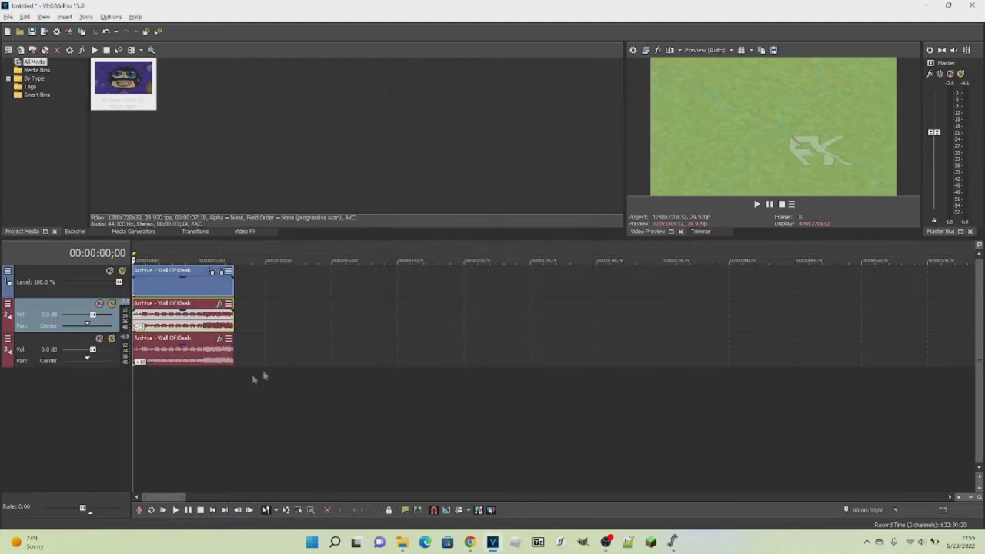
{"action": "right_click", "coordinate": [217, 358]}
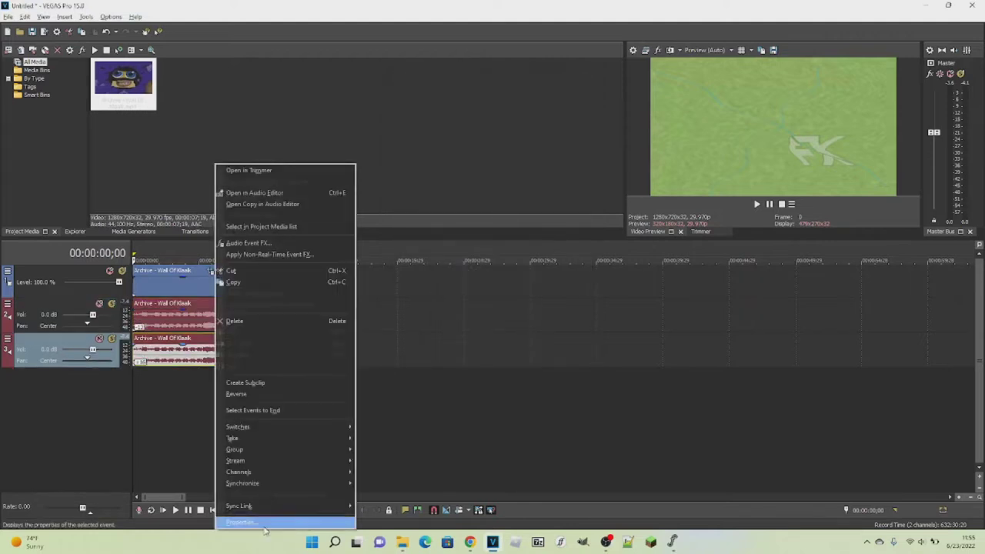
{"action": "left_click", "coordinate": [264, 523]}
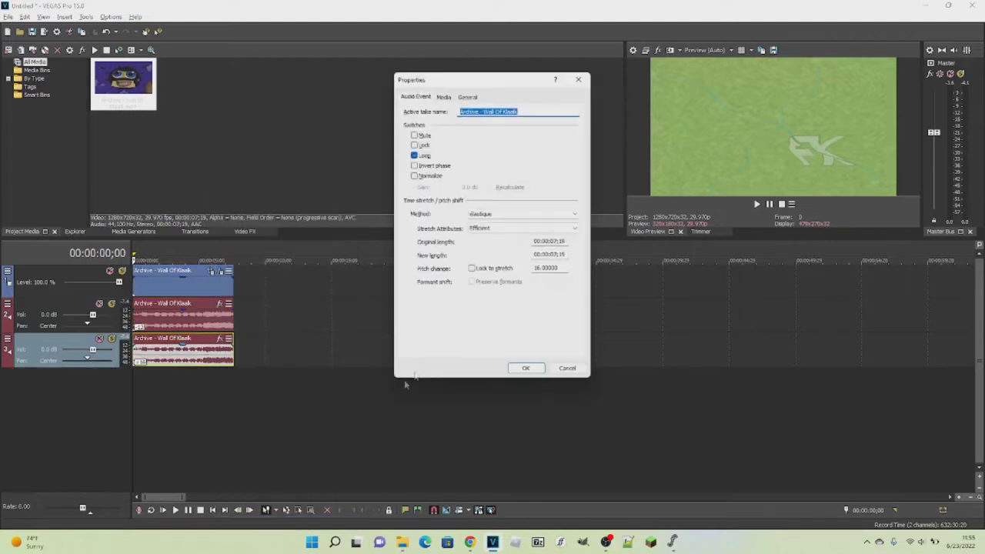
{"action": "left_click", "coordinate": [522, 369]}
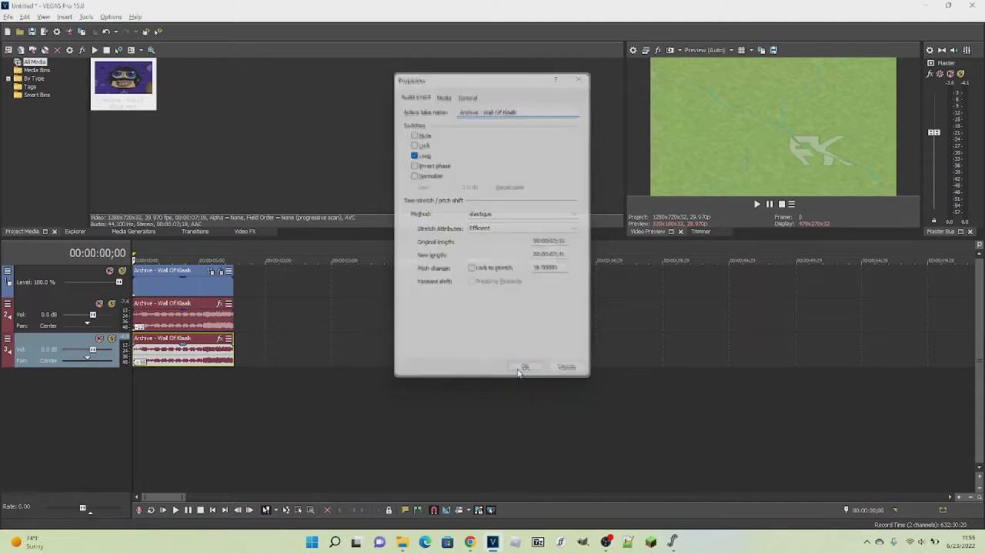
Step: Play the clip from the beginning to preview the combined video and audio effects, and stop playback
{"action": "left_click", "coordinate": [756, 204]}
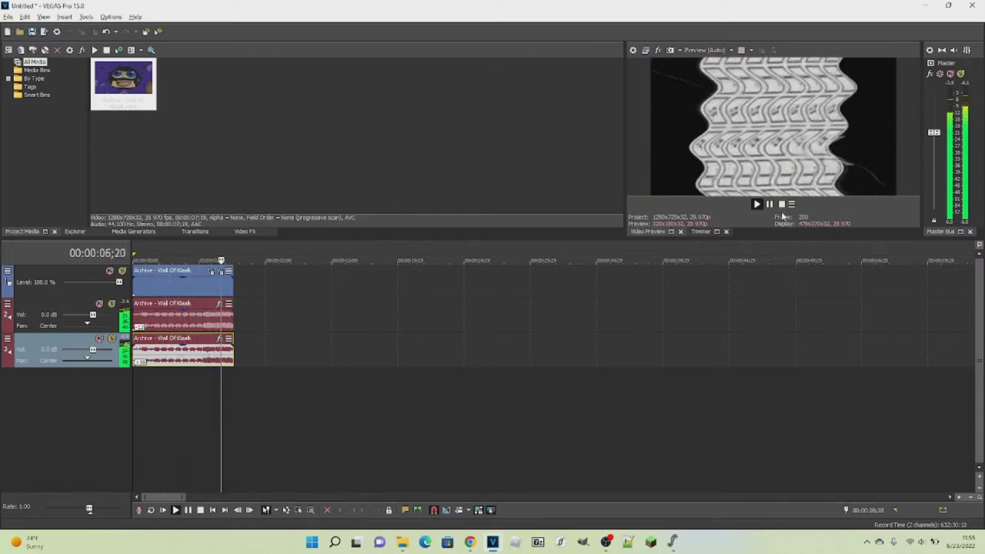
{"action": "left_click", "coordinate": [781, 205]}
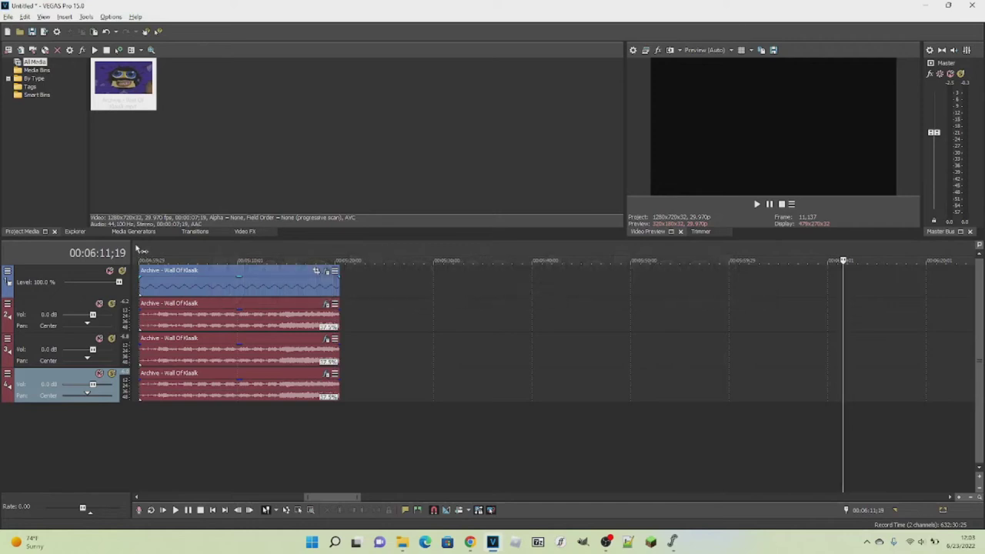
Step: From the start of the clip near the five-minute mark, review its HSL Adjust and both Wiggle effect settings
{"action": "left_click", "coordinate": [141, 249]}
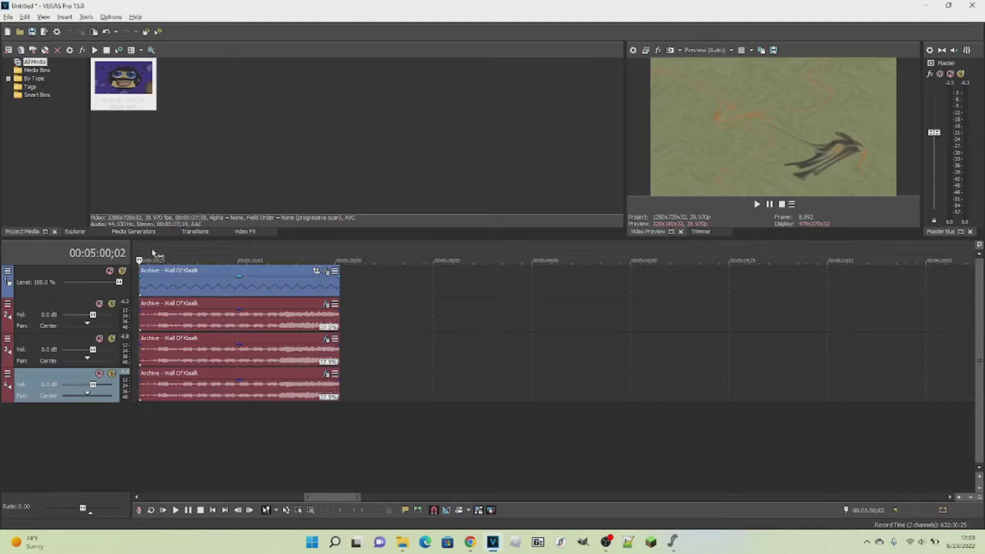
{"action": "left_click", "coordinate": [326, 272]}
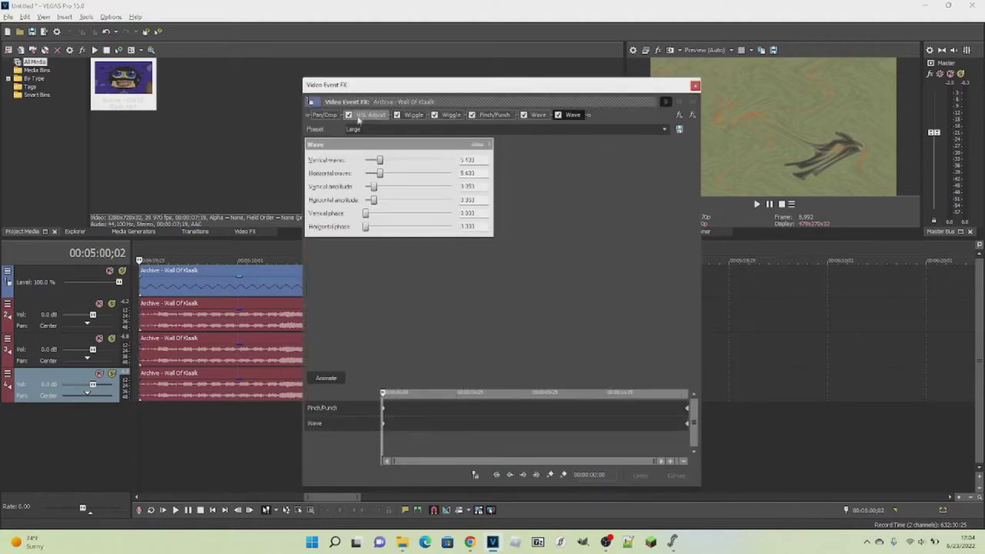
{"action": "left_click", "coordinate": [363, 115]}
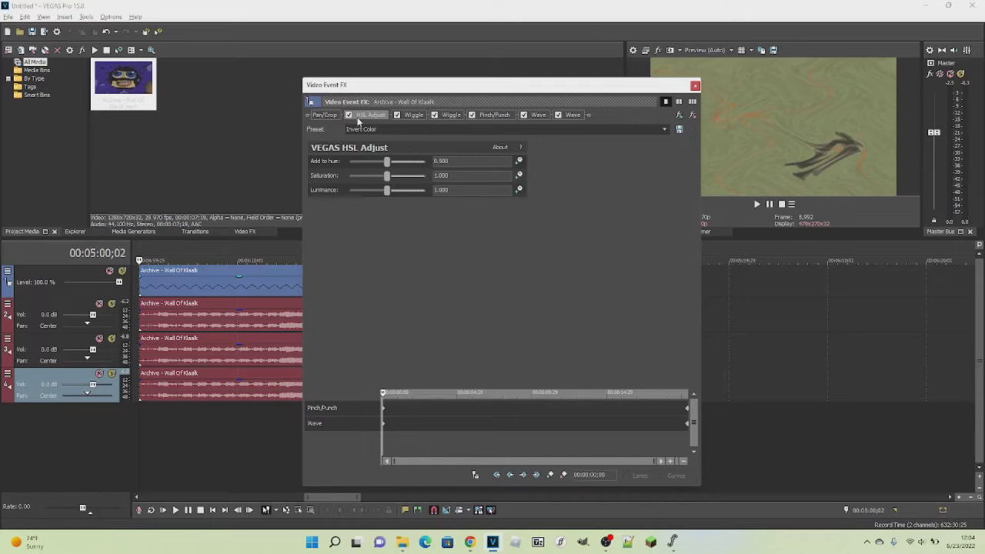
{"action": "left_click", "coordinate": [413, 114]}
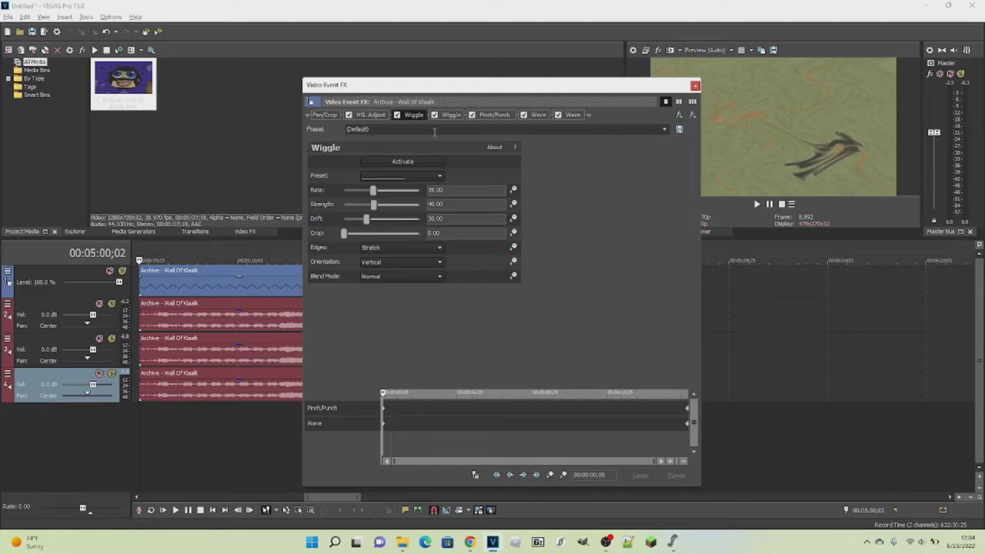
{"action": "left_click", "coordinate": [453, 116]}
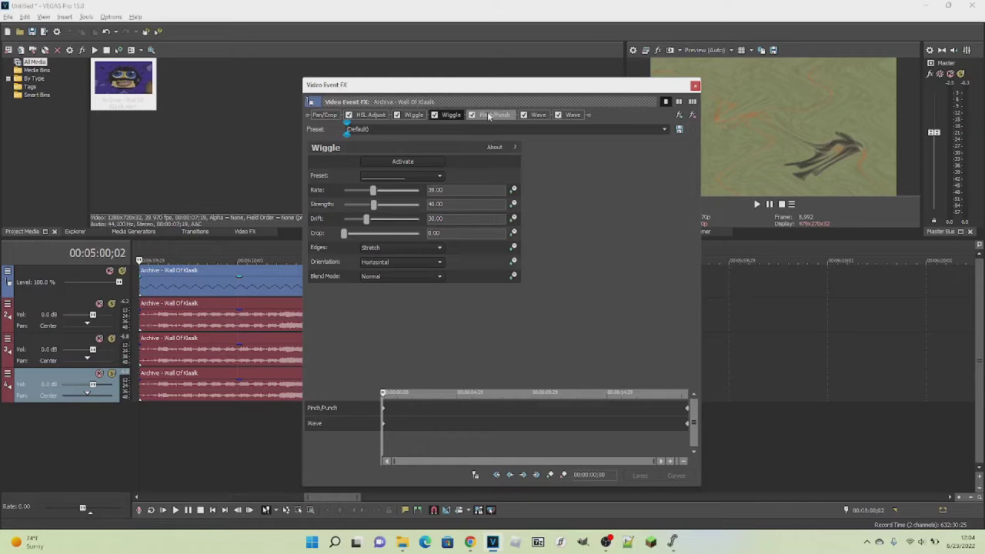
Step: Examine the start and end keyframes of Pinch/Punch and the first Wave, check the second Wave's settings, and close the effects window
{"action": "left_click", "coordinate": [489, 115]}
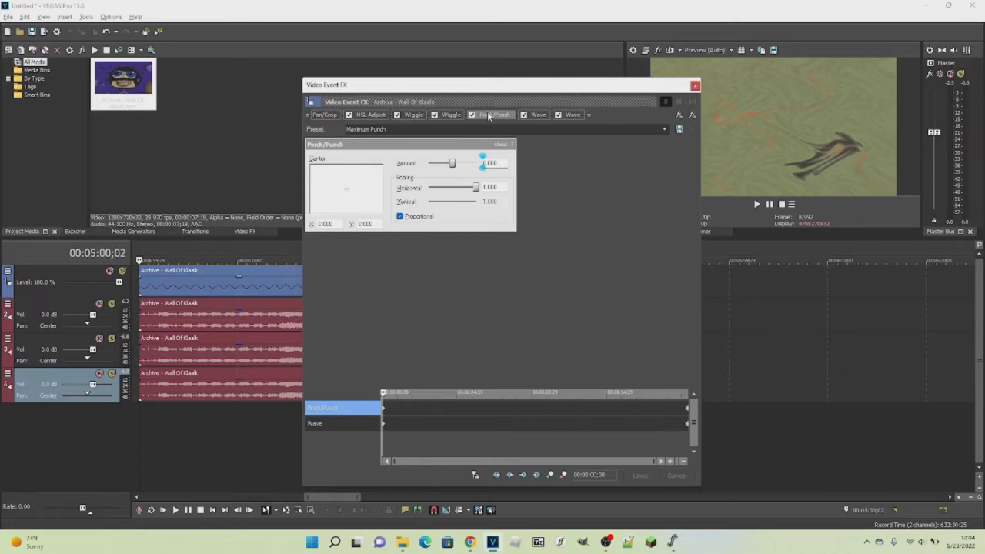
{"action": "left_click_drag", "start_coordinate": [385, 395], "coordinate": [760, 364]}
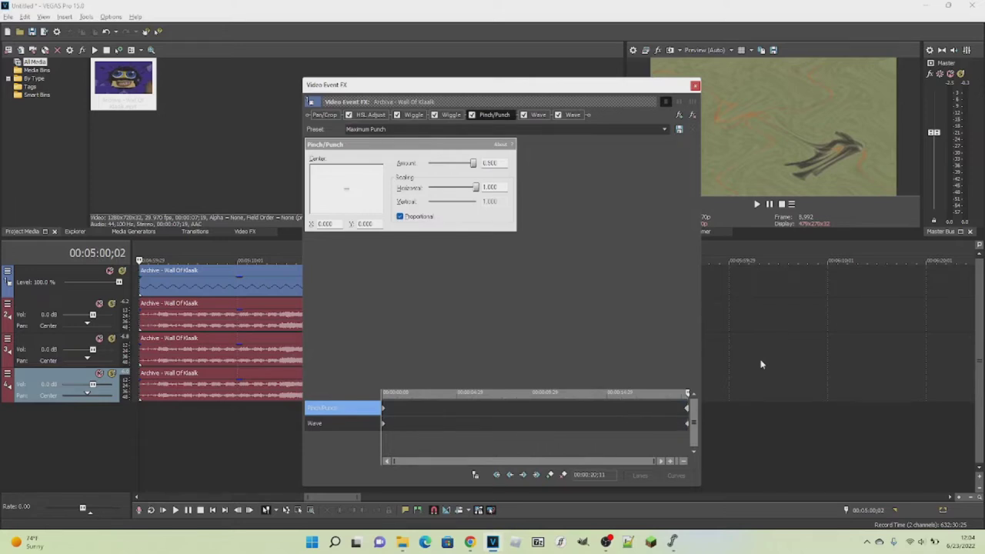
{"action": "left_click", "coordinate": [384, 425]}
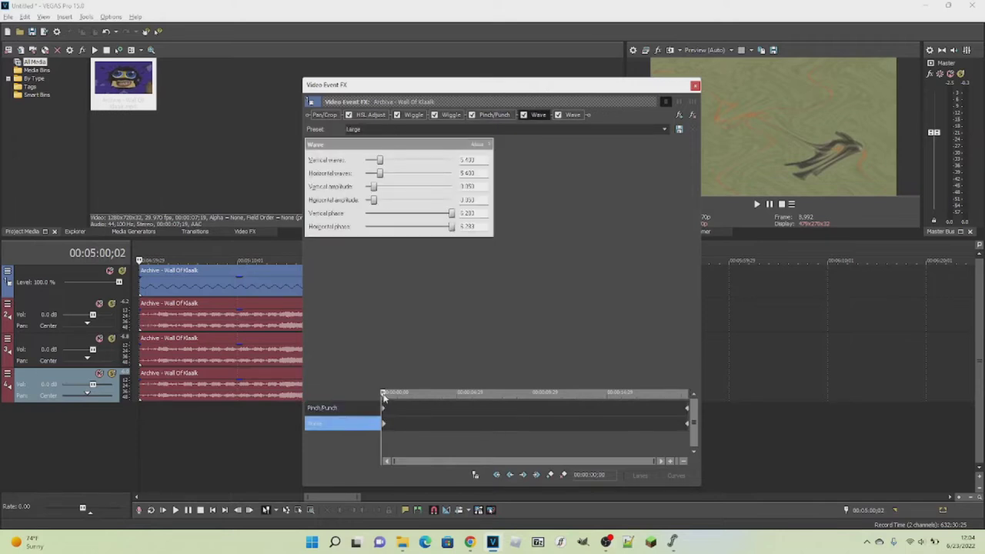
{"action": "left_click_drag", "start_coordinate": [383, 395], "coordinate": [706, 381]}
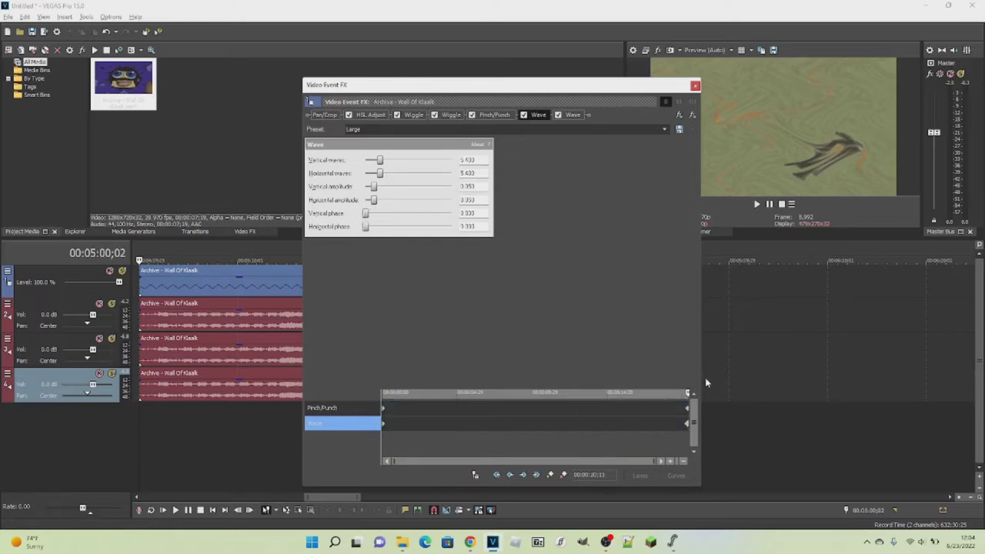
{"action": "left_click", "coordinate": [570, 116]}
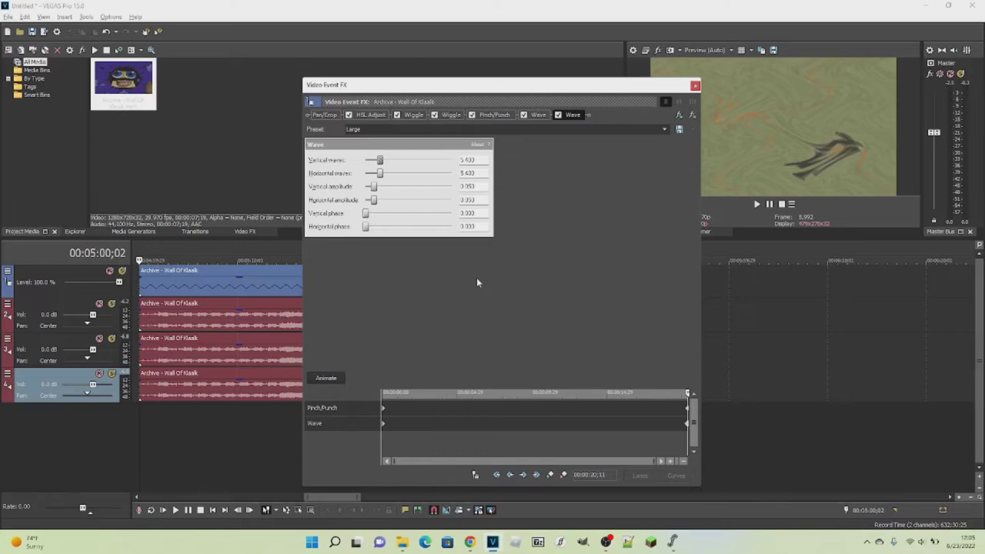
{"action": "left_click", "coordinate": [695, 85]}
Step: Inspect the track 2 audio event's properties, showing its pitch change with Lock to stretch on and off, and cancel the dialog
{"action": "left_click", "coordinate": [279, 320]}
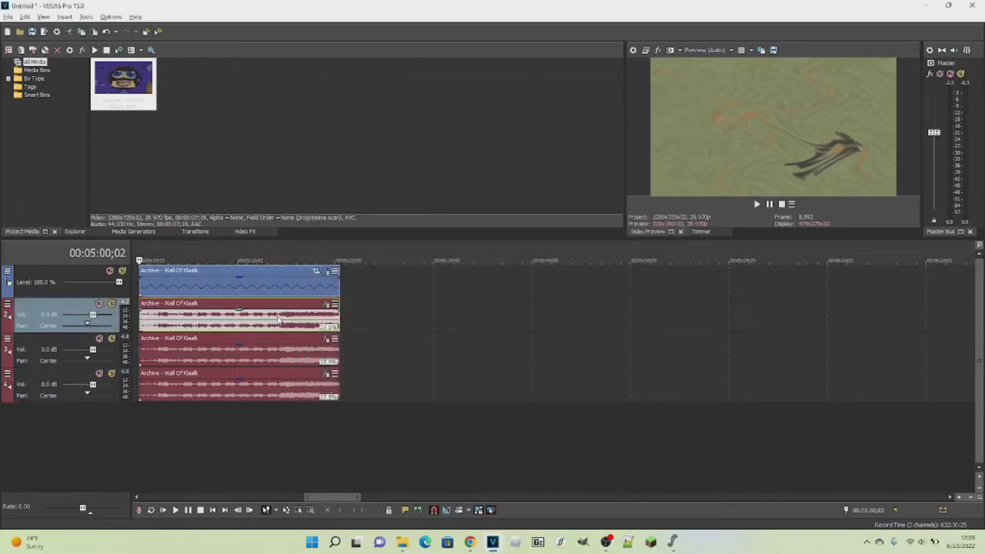
{"action": "right_click", "coordinate": [279, 320]}
{"action": "left_click", "coordinate": [317, 524]}
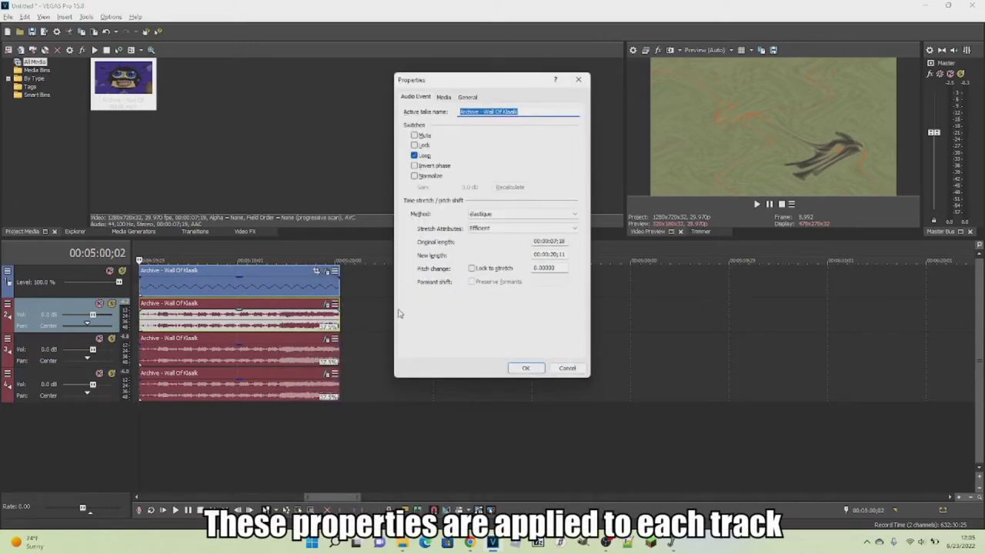
{"action": "left_click", "coordinate": [471, 268]}
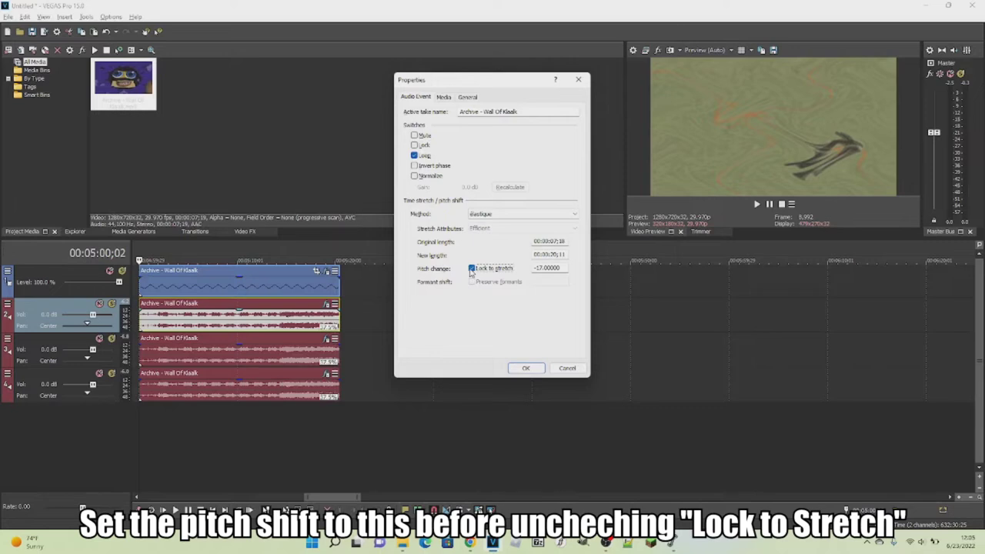
{"action": "left_click", "coordinate": [472, 268]}
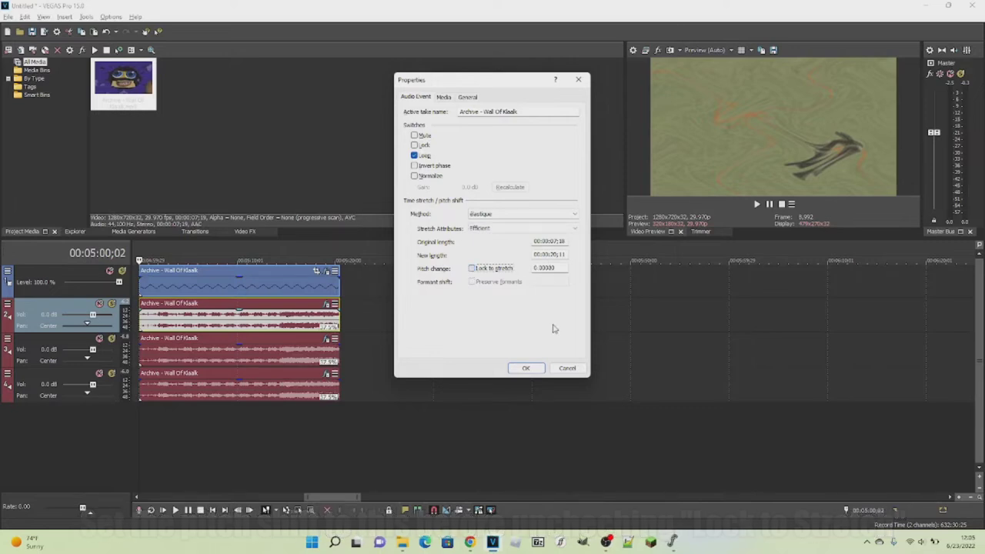
{"action": "left_click", "coordinate": [566, 369]}
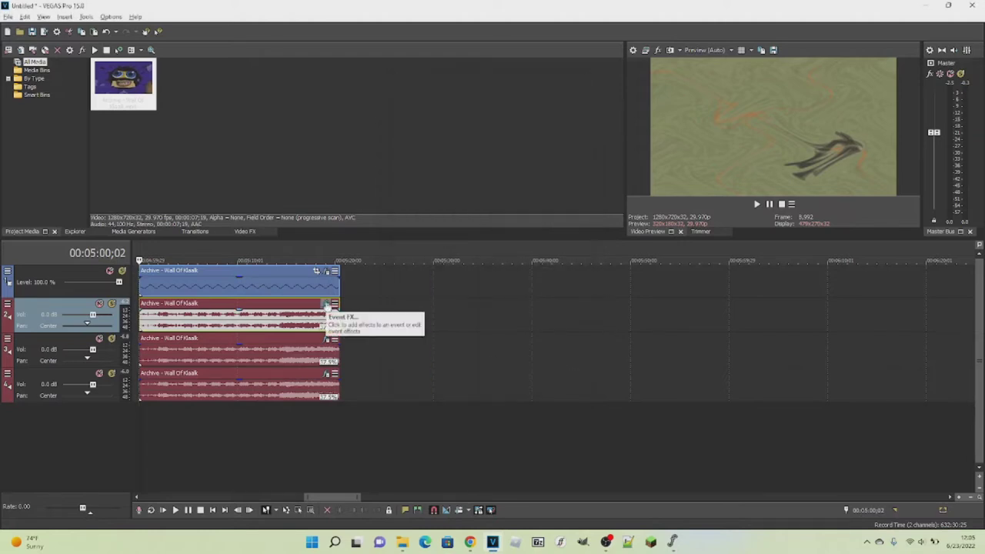
Step: Open the track 2 audio event's Pitch Shift effect, narrow its window and move it clear of the clip
{"action": "left_click", "coordinate": [327, 306]}
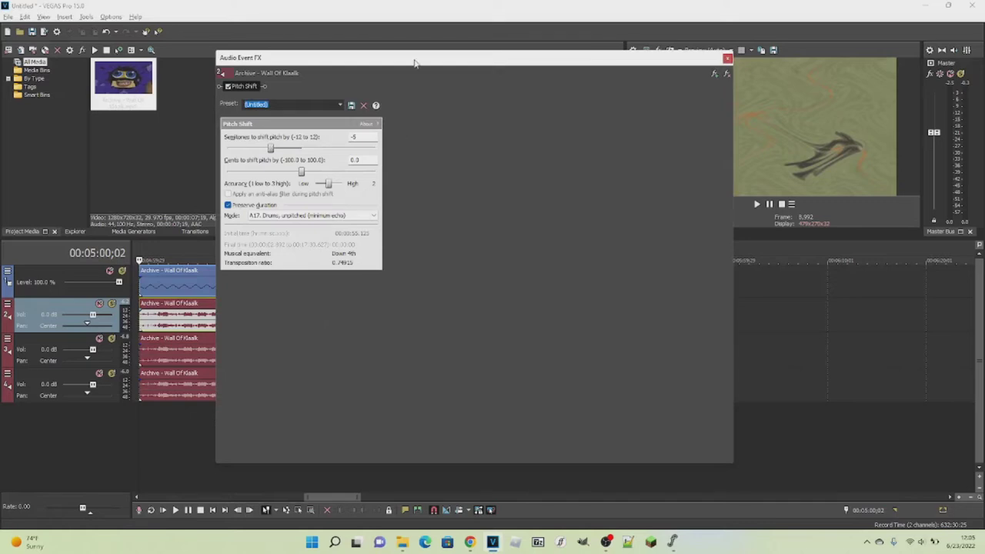
{"action": "left_click_drag", "start_coordinate": [414, 63], "coordinate": [417, 69]}
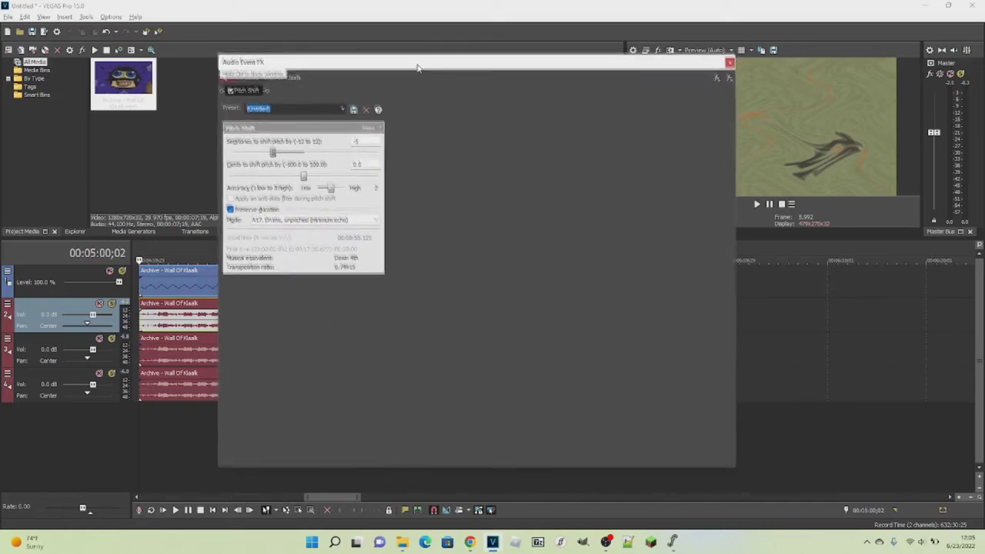
{"action": "left_click_drag", "start_coordinate": [736, 189], "coordinate": [461, 199]}
{"action": "left_click_drag", "start_coordinate": [304, 64], "coordinate": [445, 83]}
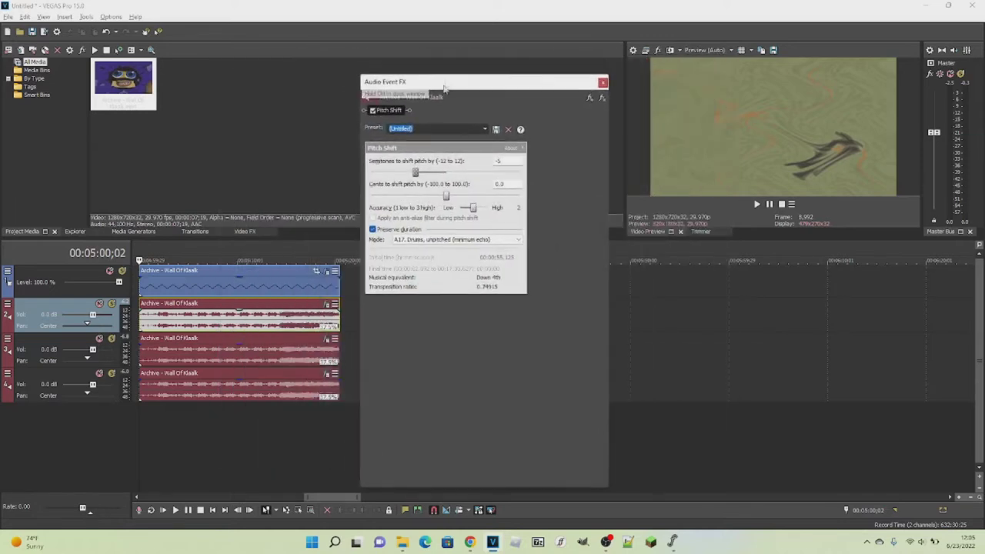
Step: Review the Pitch Shift settings of the audio events on tracks 3 and 4, and close the effects window
{"action": "left_click", "coordinate": [326, 340]}
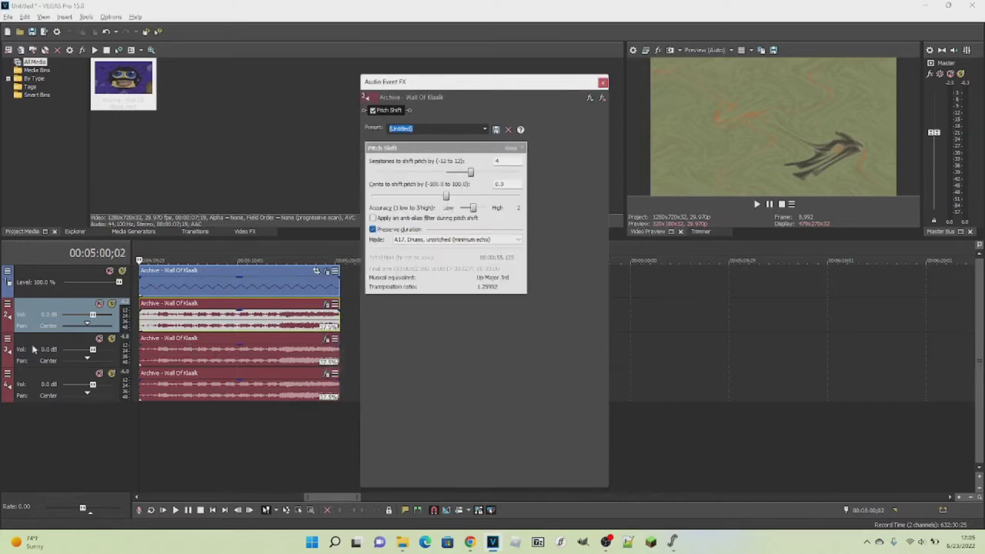
{"action": "left_click", "coordinate": [35, 350]}
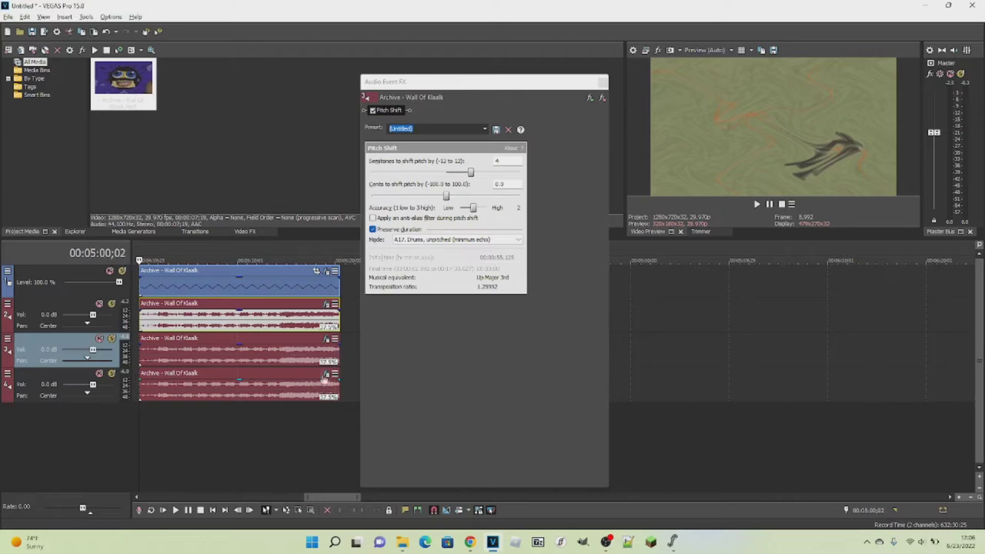
{"action": "left_click", "coordinate": [329, 376]}
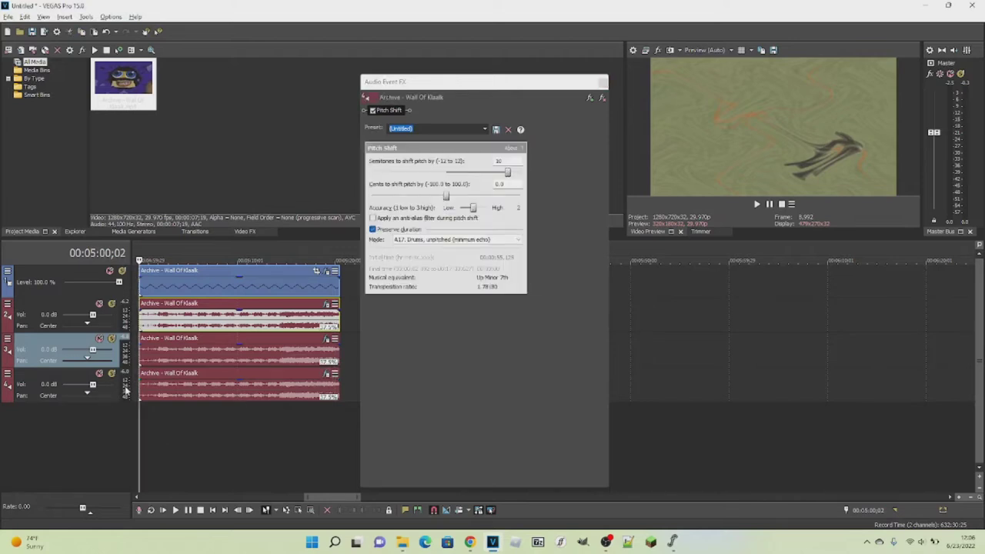
{"action": "left_click", "coordinate": [27, 391]}
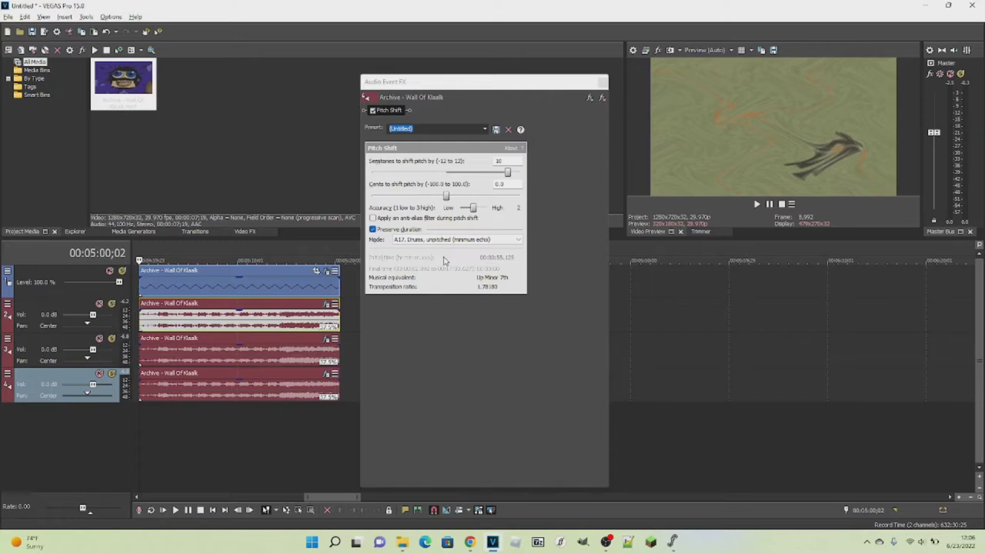
{"action": "left_click", "coordinate": [601, 81]}
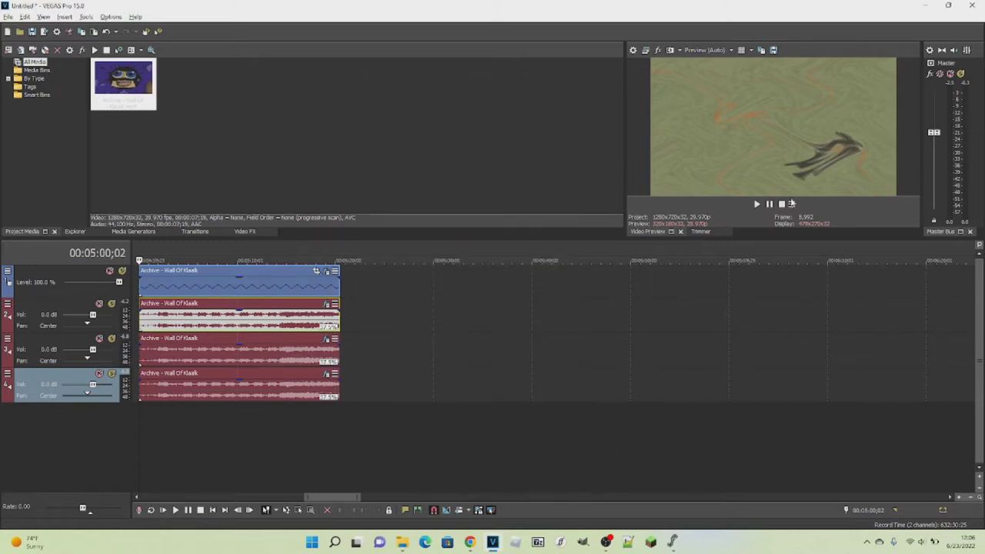
Step: Play the clip near the five-minute mark through to its end to preview the effects, and stop playback
{"action": "left_click", "coordinate": [755, 204]}
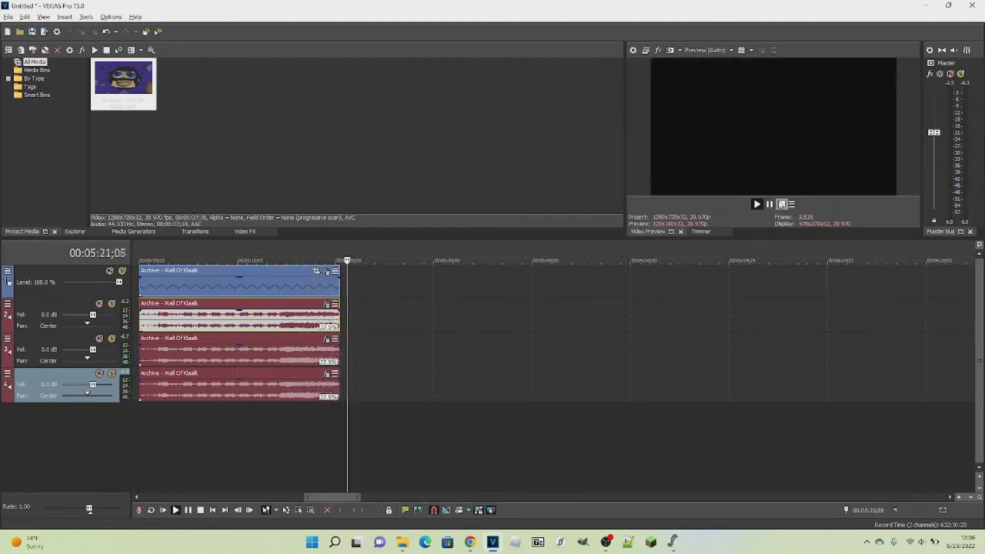
{"action": "left_click", "coordinate": [782, 204]}
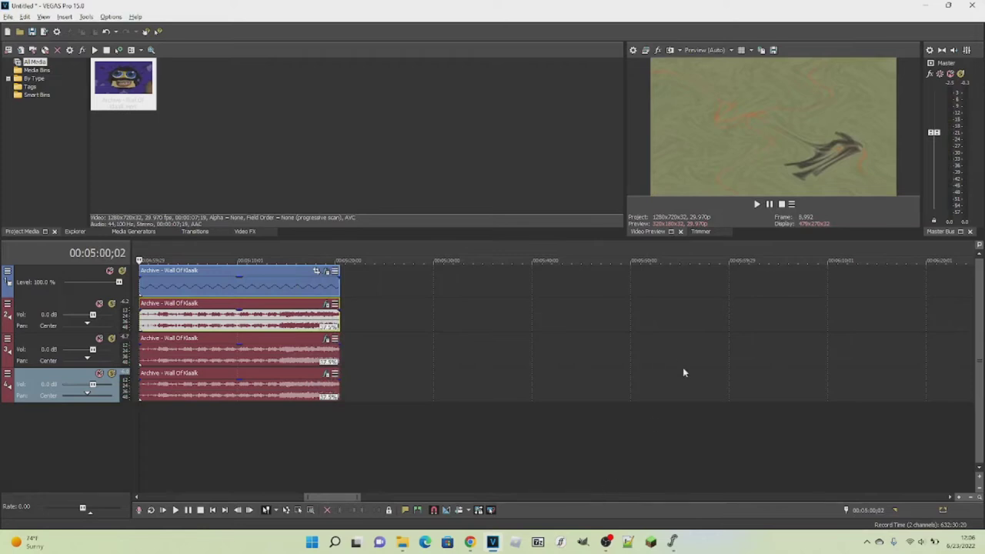
{"action": "mouse_move", "coordinate": [606, 541]}
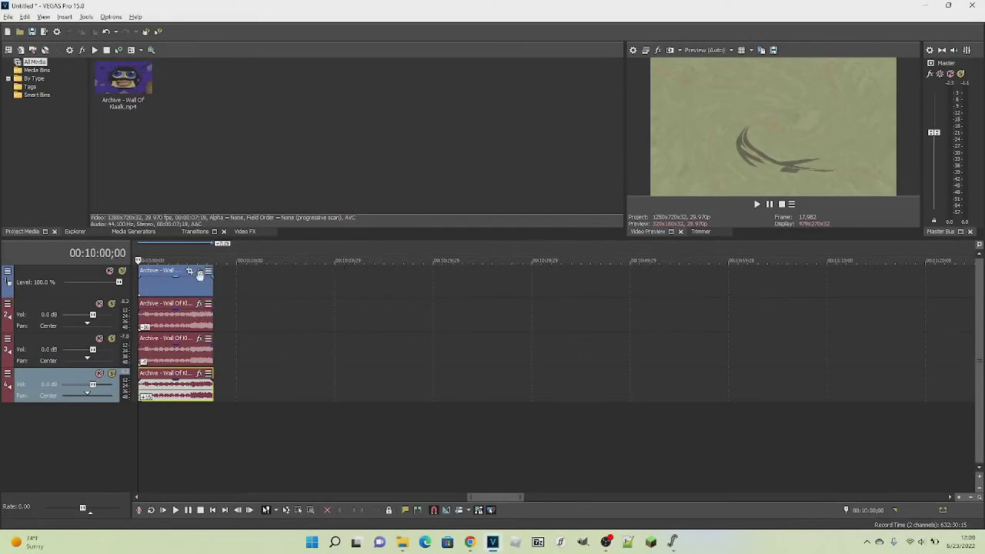
Step: On the clip at the ten-minute mark, review Invert and the start and end Rotate hue keyframes of Color Corrector (Secondary)
{"action": "left_click", "coordinate": [198, 274]}
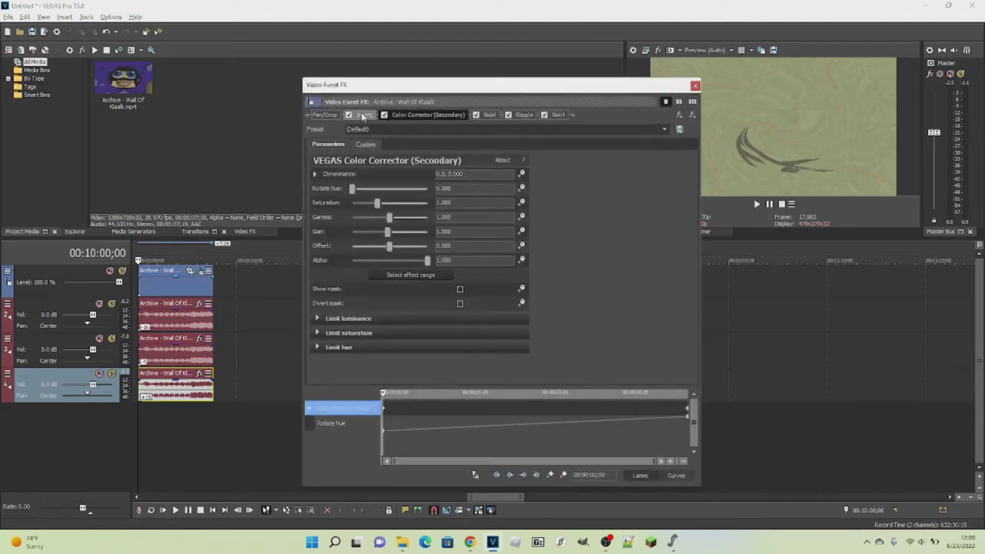
{"action": "left_click", "coordinate": [363, 114]}
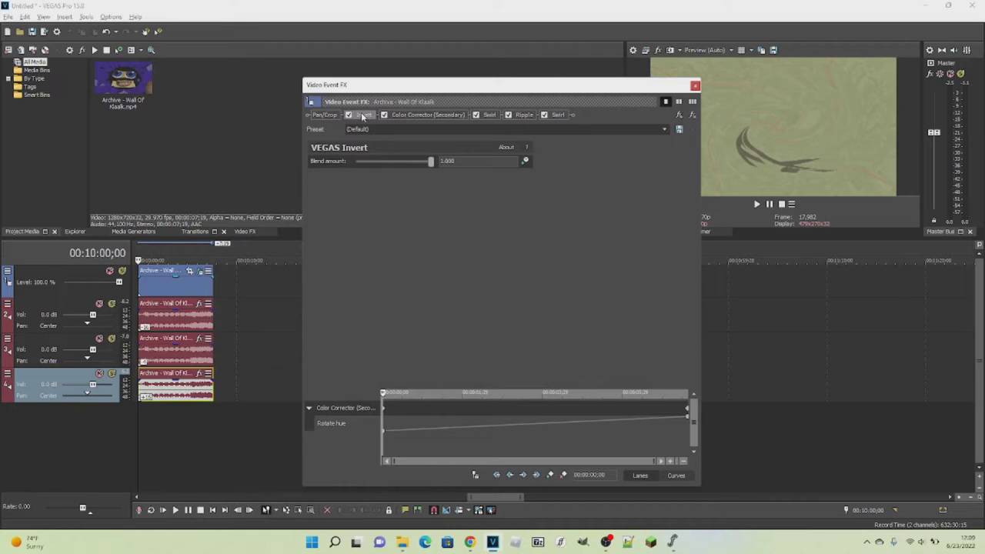
{"action": "left_click", "coordinate": [428, 115]}
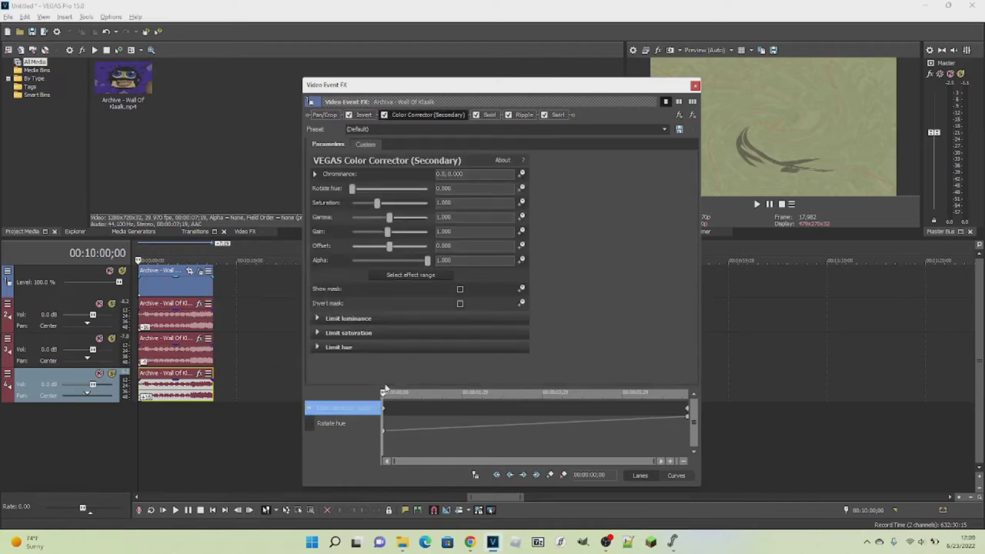
{"action": "left_click_drag", "start_coordinate": [383, 396], "coordinate": [752, 377]}
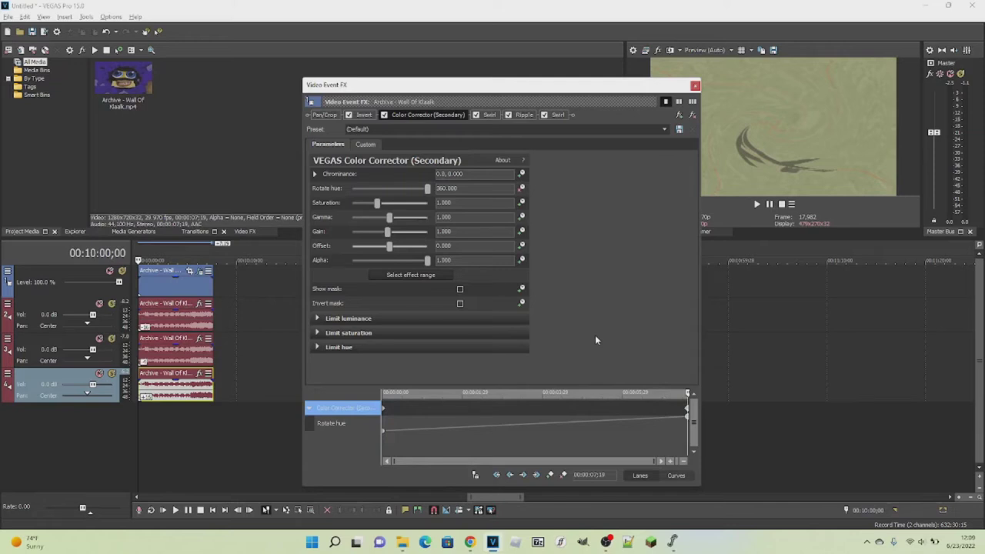
Step: Examine the settings of the first Swirl, the Ripple and the second Swirl, and close the video effects window
{"action": "left_click", "coordinate": [490, 114]}
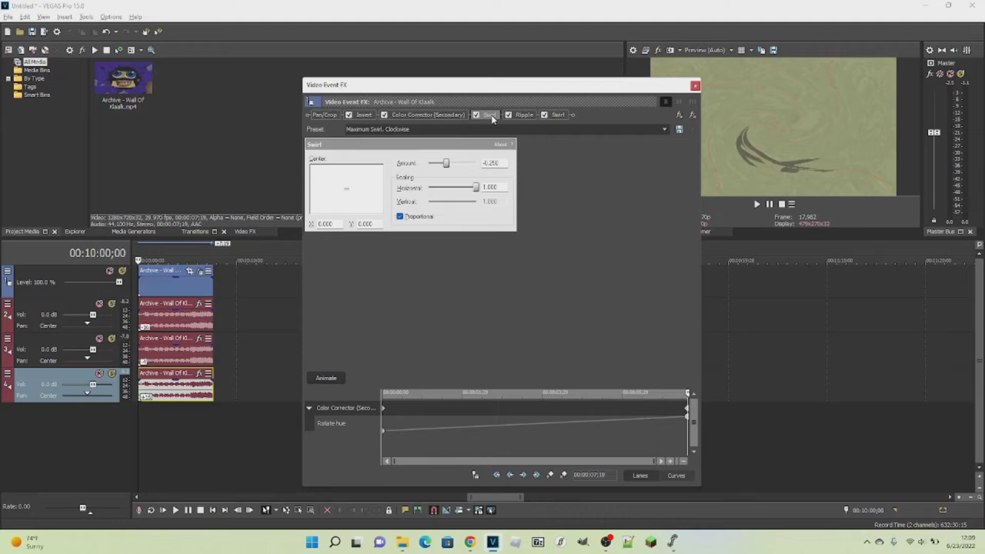
{"action": "left_click", "coordinate": [524, 114]}
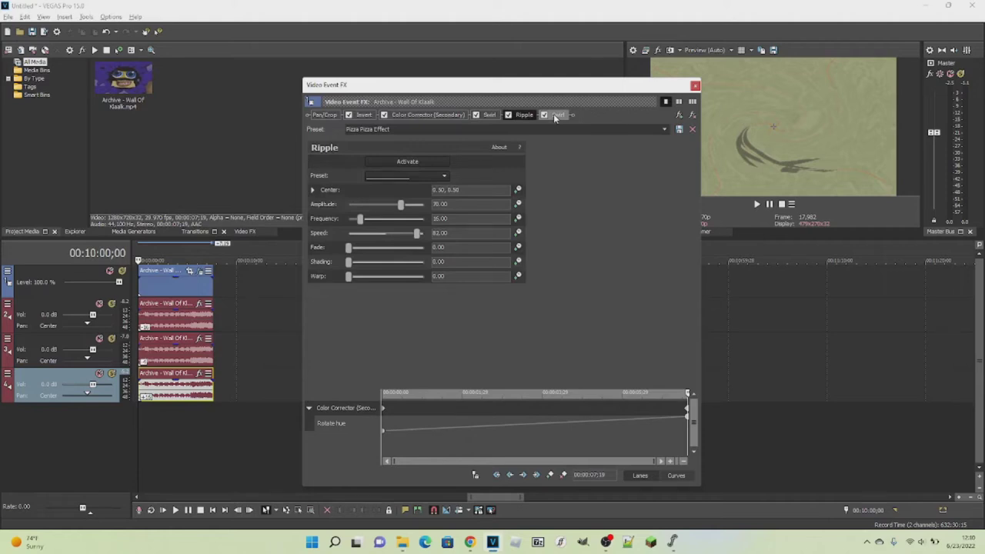
{"action": "left_click", "coordinate": [555, 114]}
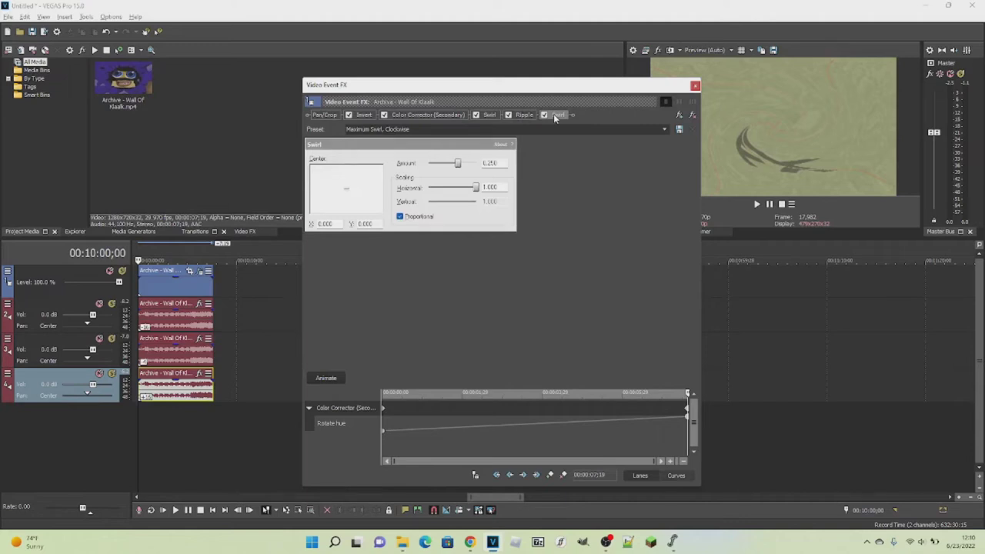
{"action": "left_click", "coordinate": [695, 86]}
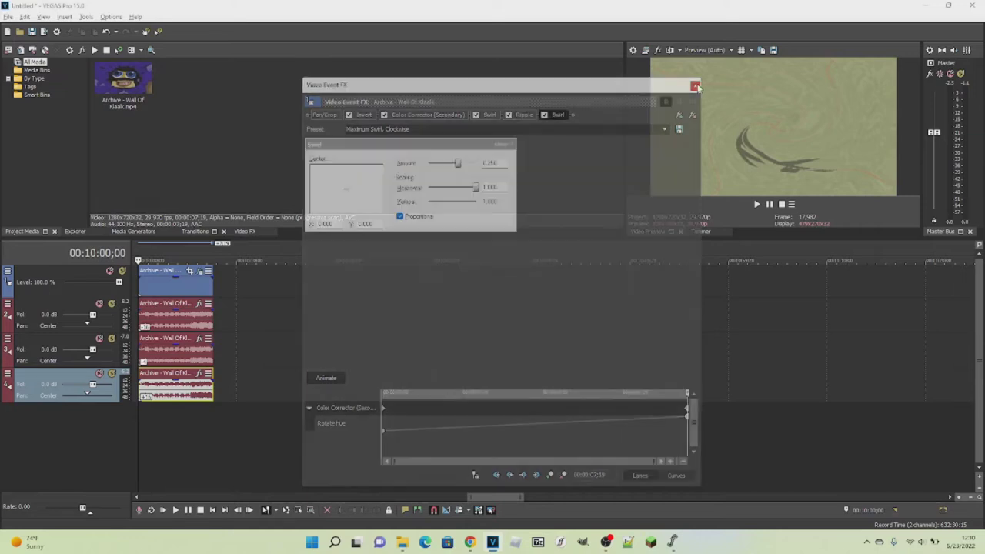
Step: Inspect the pitch change in the properties of the audio events on tracks 2 and 3, accepting each dialog
{"action": "right_click", "coordinate": [193, 327]}
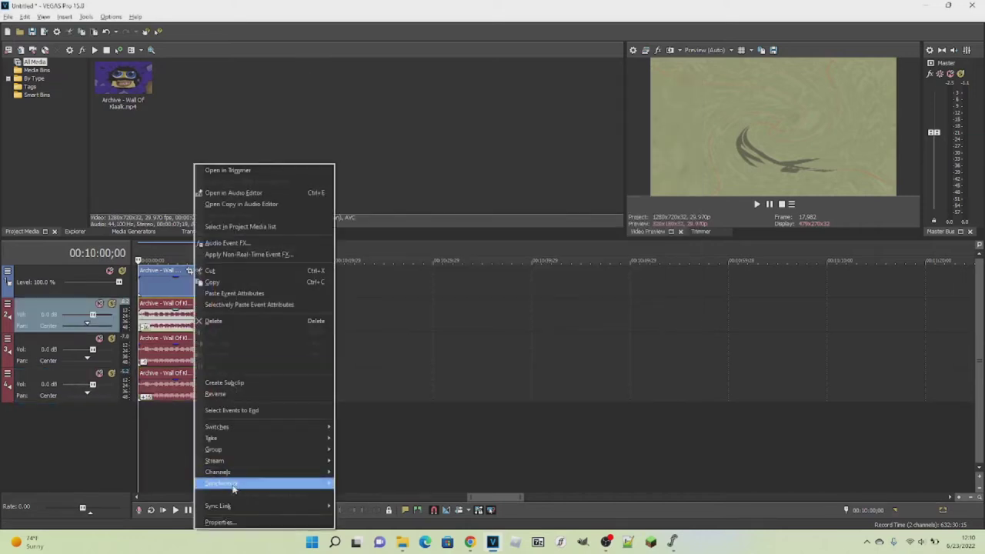
{"action": "left_click", "coordinate": [237, 522]}
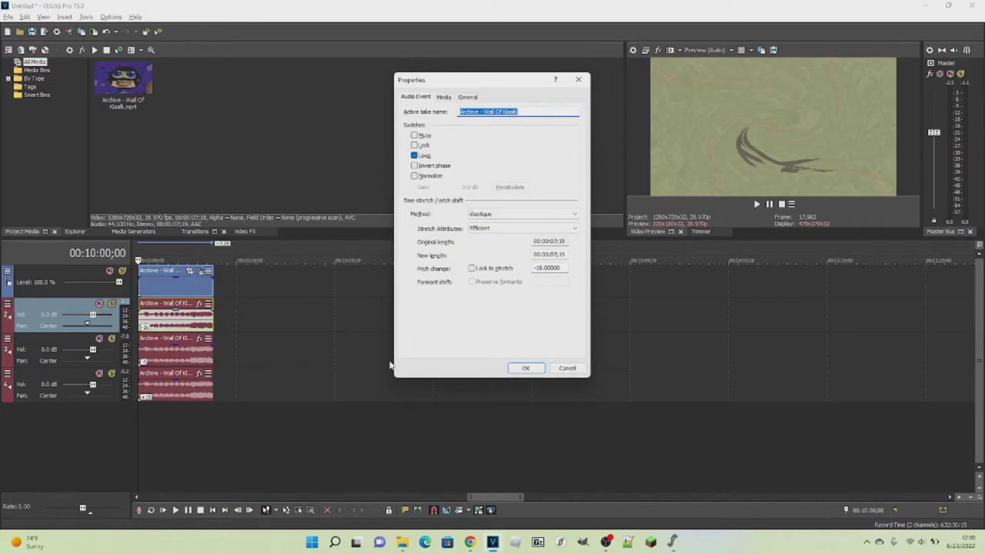
{"action": "left_click", "coordinate": [525, 369]}
{"action": "right_click", "coordinate": [193, 360]}
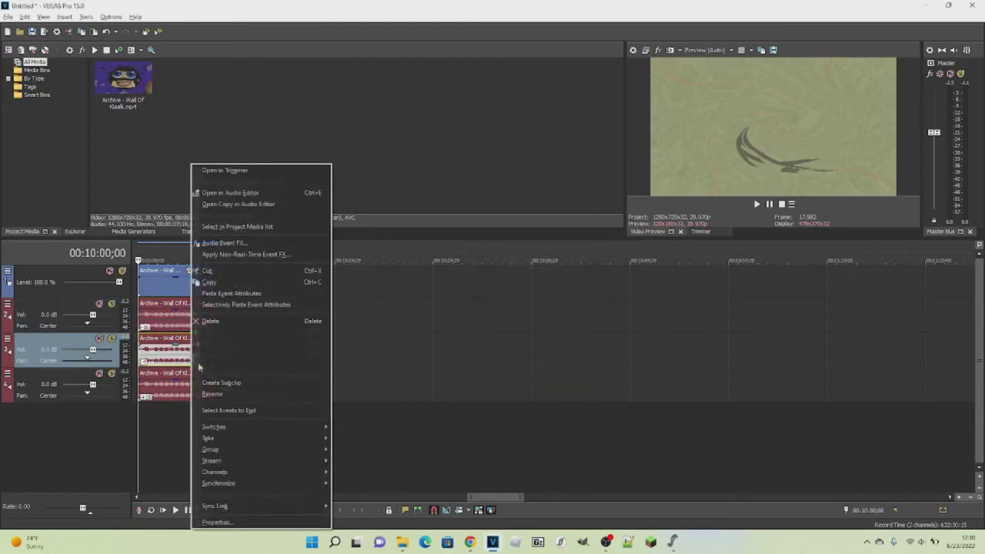
{"action": "left_click", "coordinate": [219, 521]}
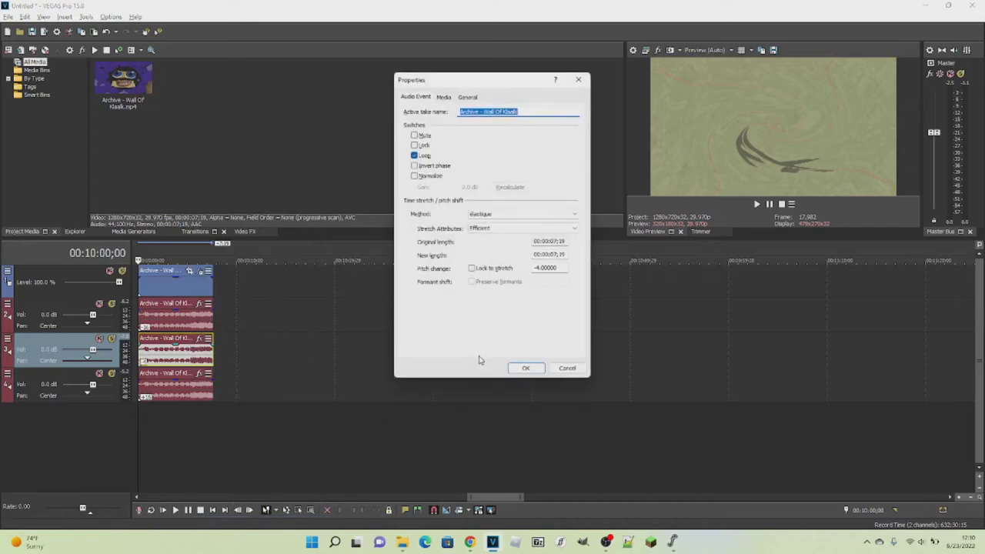
{"action": "left_click", "coordinate": [526, 368]}
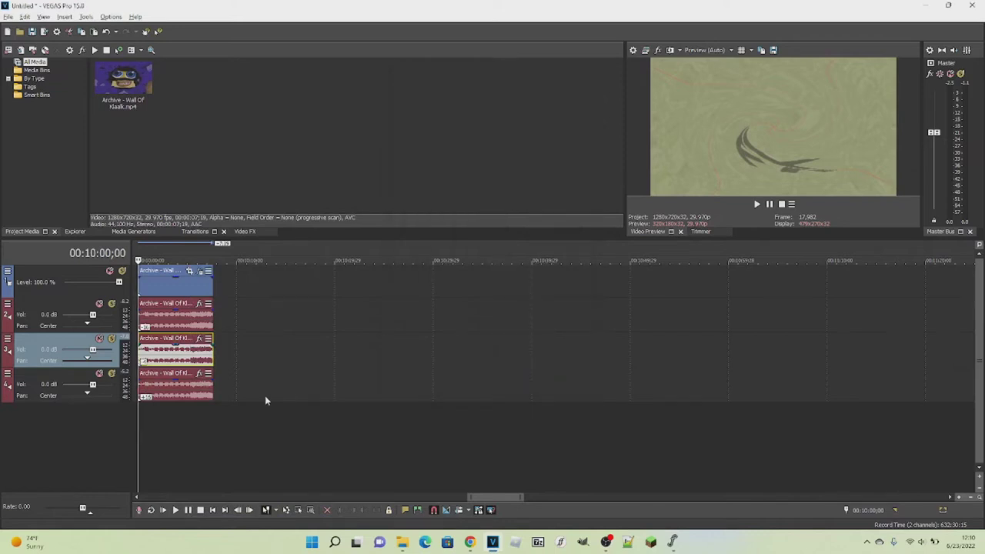
Step: Check the track 4 audio event's pitch change in its properties, and play the ten-minute-mark clip to preview the result
{"action": "right_click", "coordinate": [186, 397]}
{"action": "left_click", "coordinate": [209, 386]}
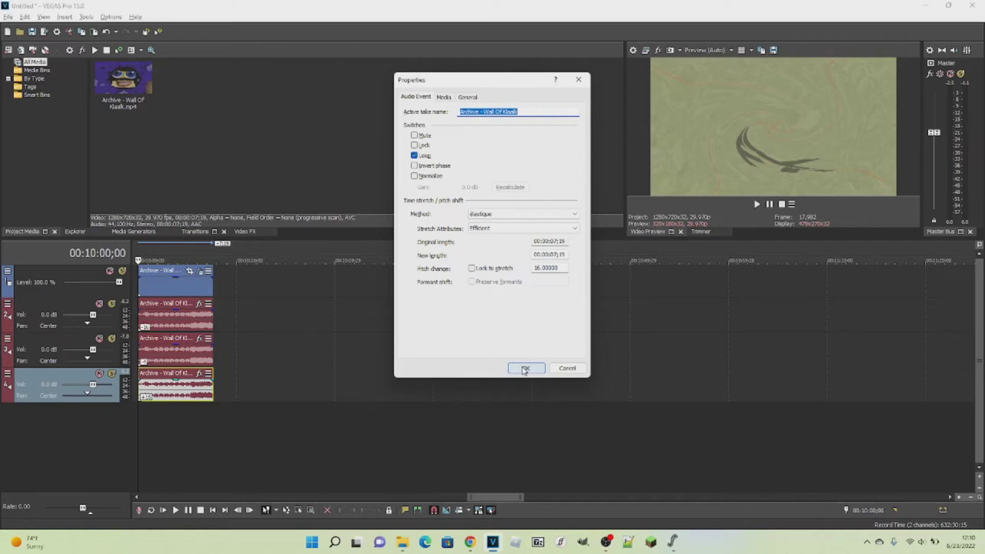
{"action": "left_click", "coordinate": [526, 369]}
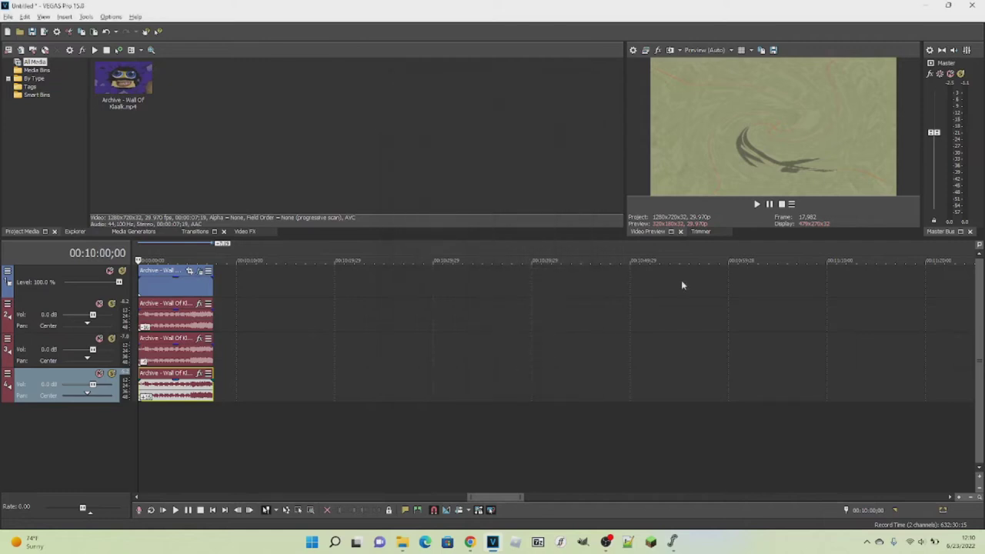
{"action": "left_click", "coordinate": [757, 206]}
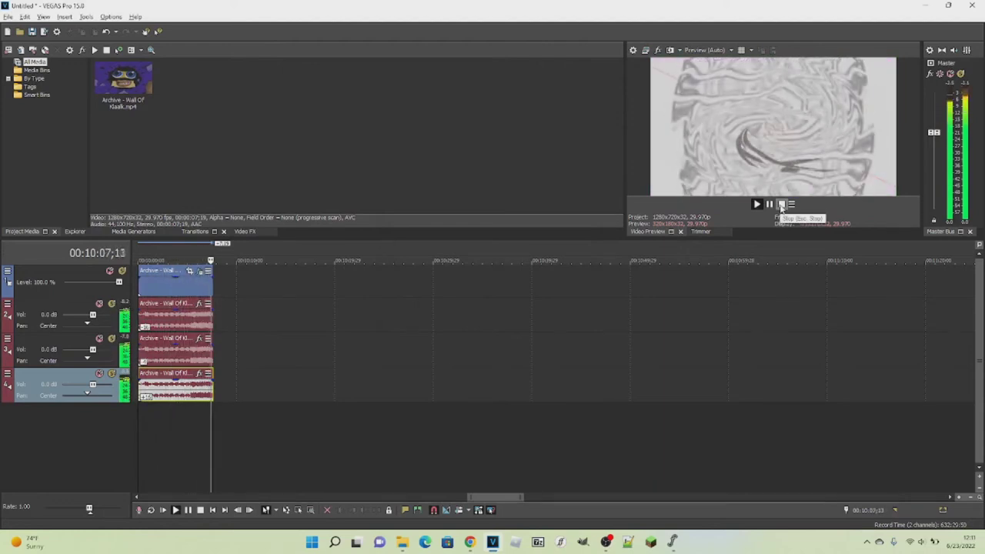
{"action": "left_click", "coordinate": [781, 205]}
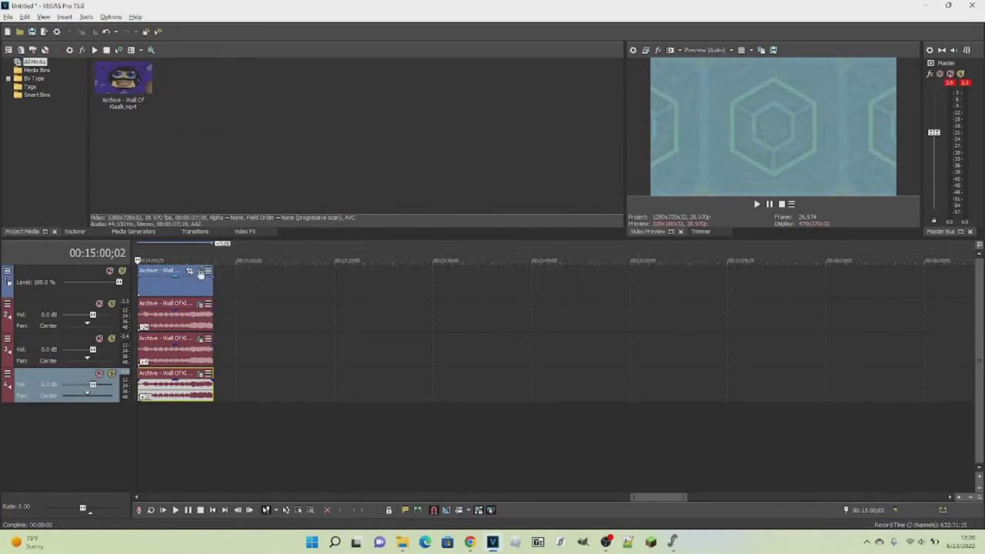
Step: On the clip at the fifteen-minute mark, review the Invert, Channel Blend and Mirror video effect settings
{"action": "left_click", "coordinate": [200, 273]}
{"action": "left_click", "coordinate": [365, 114]}
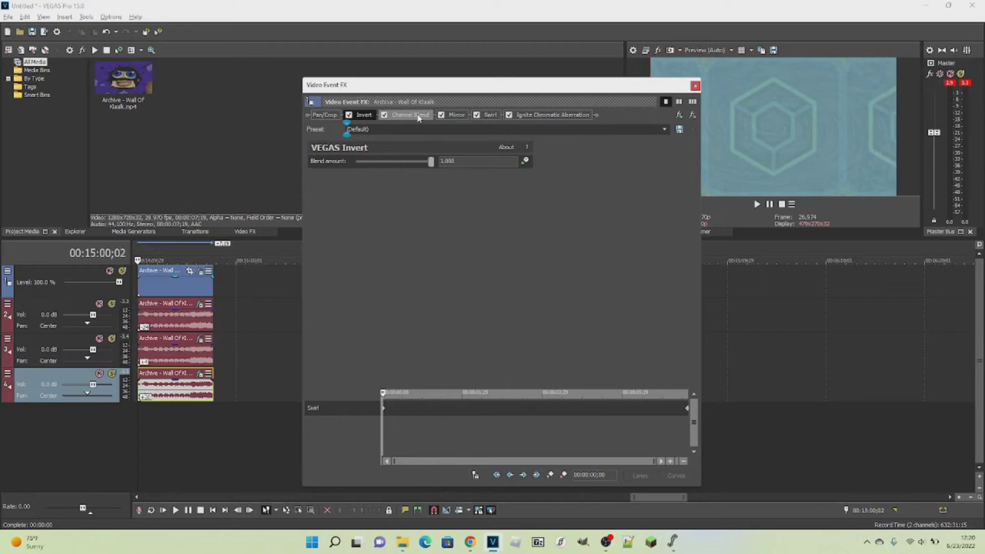
{"action": "left_click", "coordinate": [417, 116]}
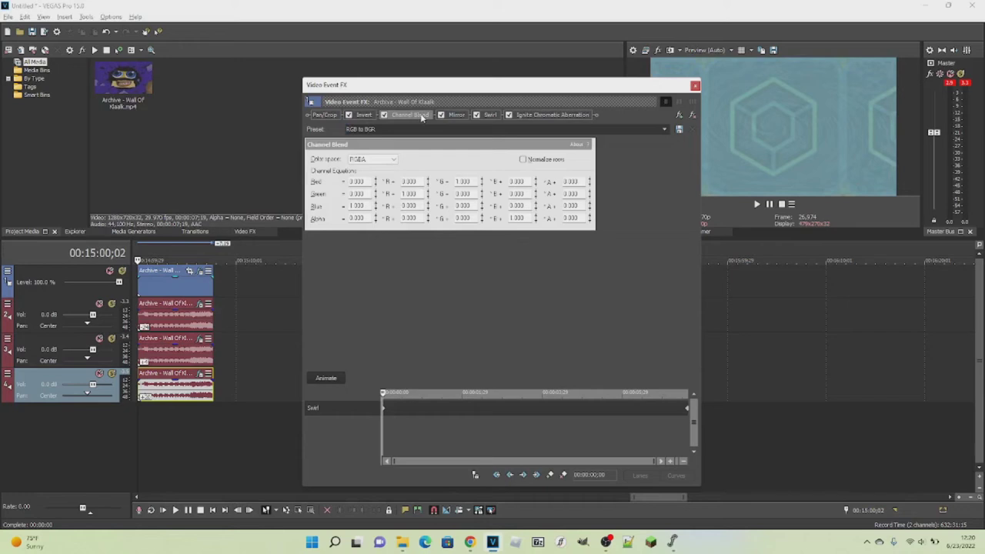
{"action": "left_click", "coordinate": [457, 115]}
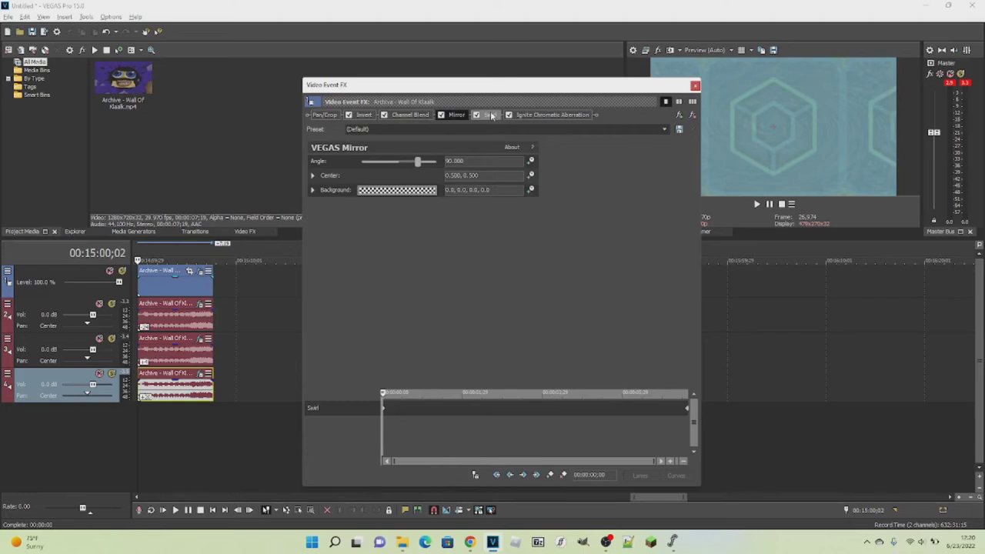
Step: Examine Swirl's start and end keyframes and the Ignite Chromatic Aberration settings, and close the video effects window
{"action": "left_click", "coordinate": [490, 114]}
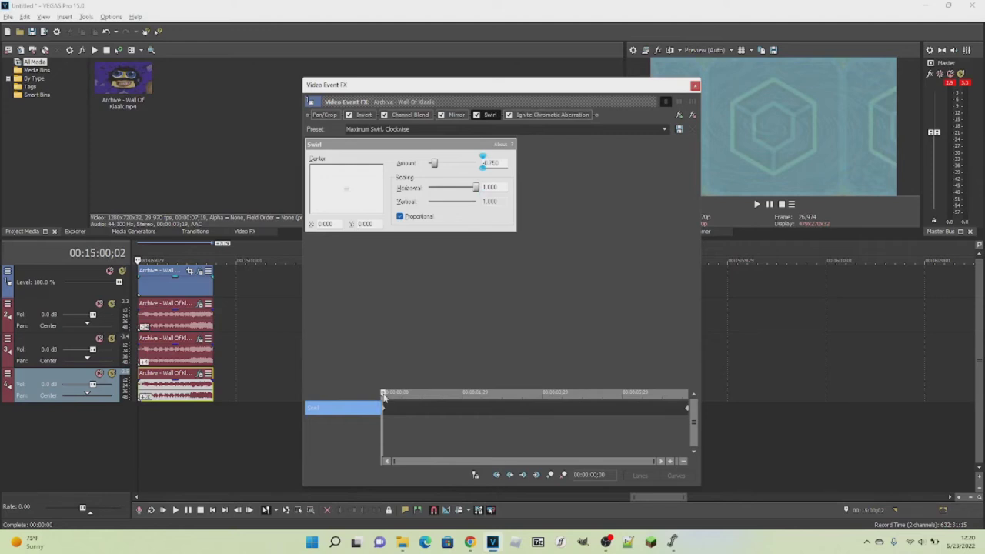
{"action": "left_click_drag", "start_coordinate": [385, 395], "coordinate": [739, 378]}
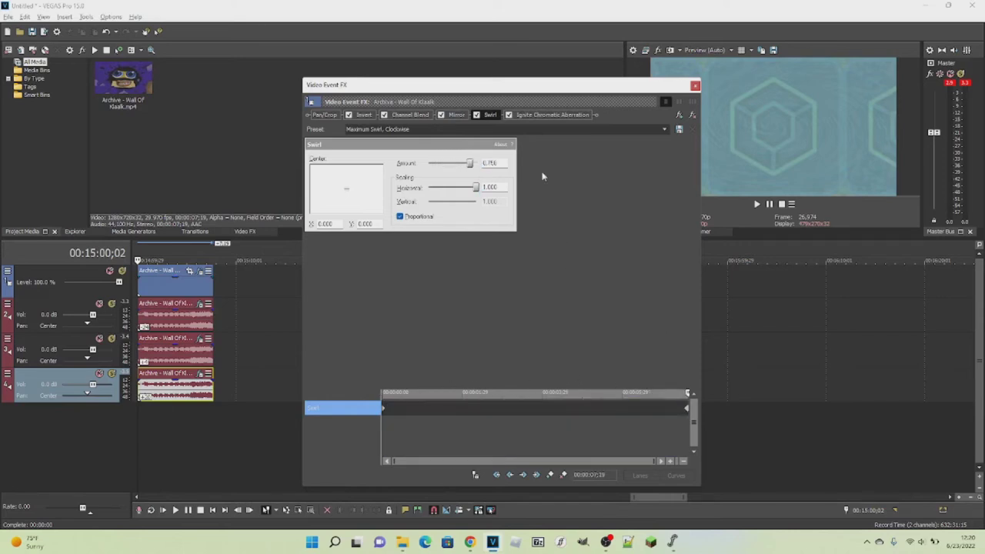
{"action": "left_click", "coordinate": [551, 114]}
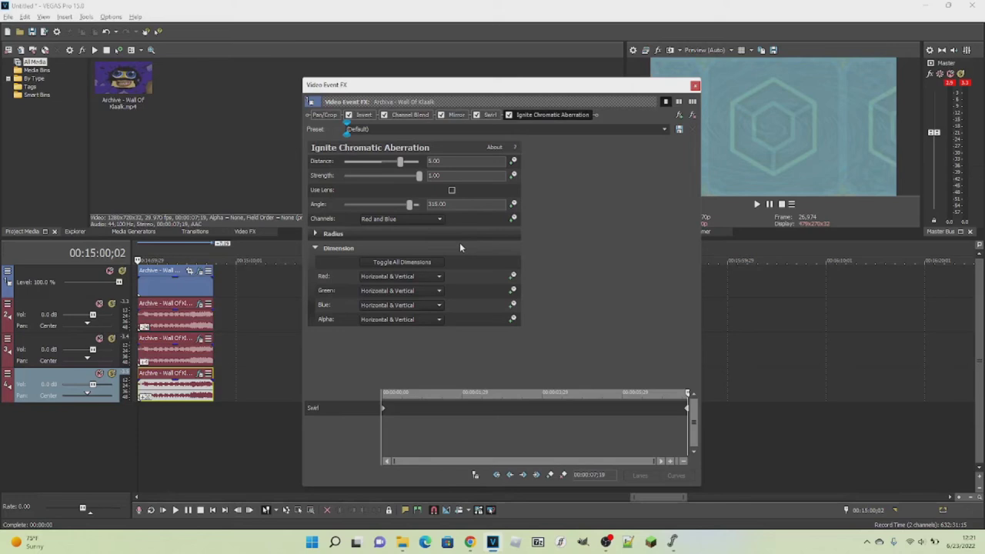
{"action": "left_click", "coordinate": [696, 88]}
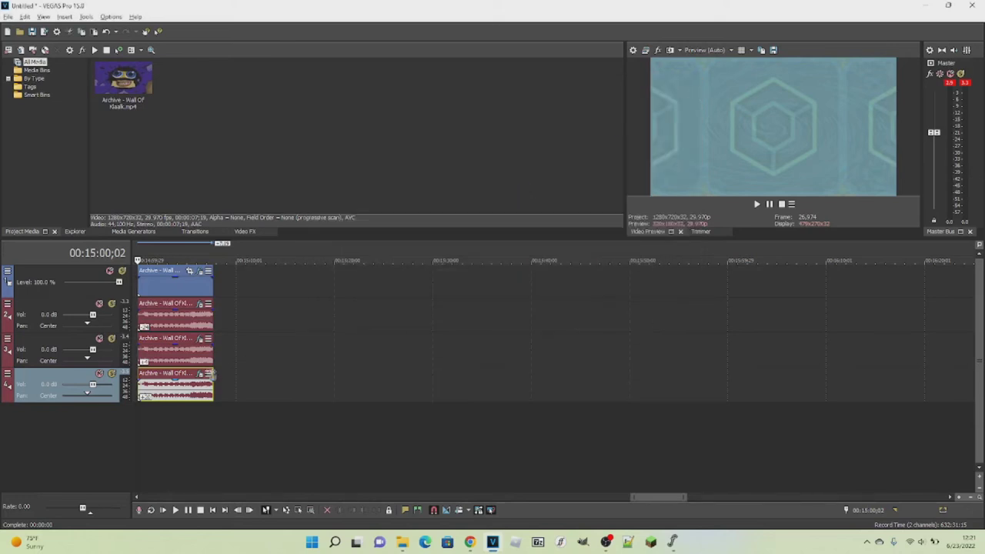
Step: Inspect the pitch change of the fifteen-minute-mark audio events on tracks 2, 3 and 4, accepting each properties dialog
{"action": "right_click", "coordinate": [190, 315]}
{"action": "left_click", "coordinate": [216, 522]}
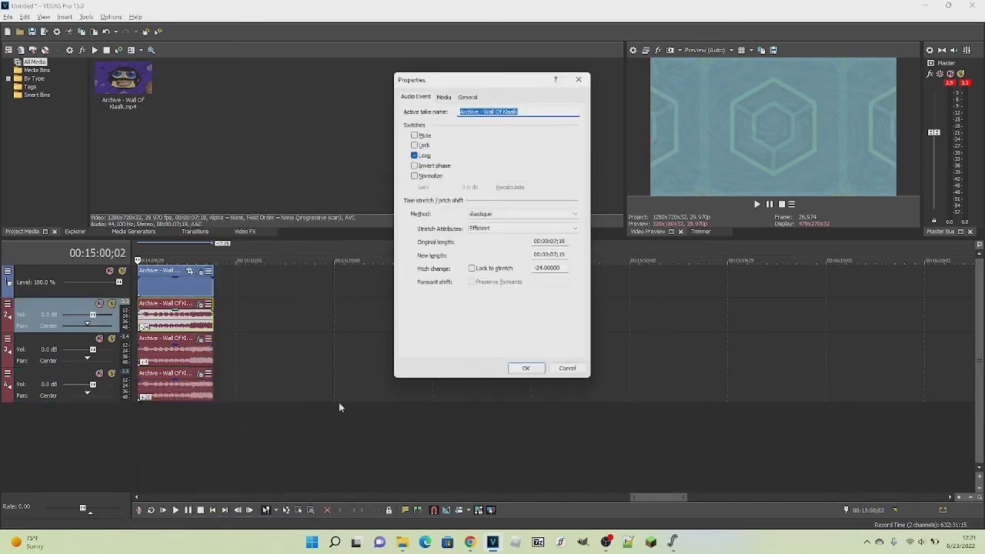
{"action": "left_click", "coordinate": [522, 368]}
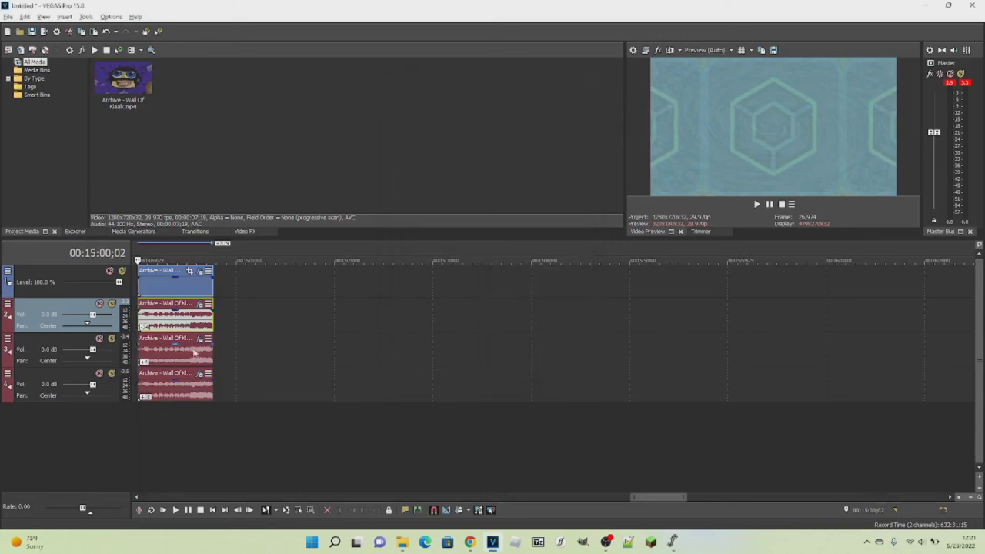
{"action": "right_click", "coordinate": [189, 355]}
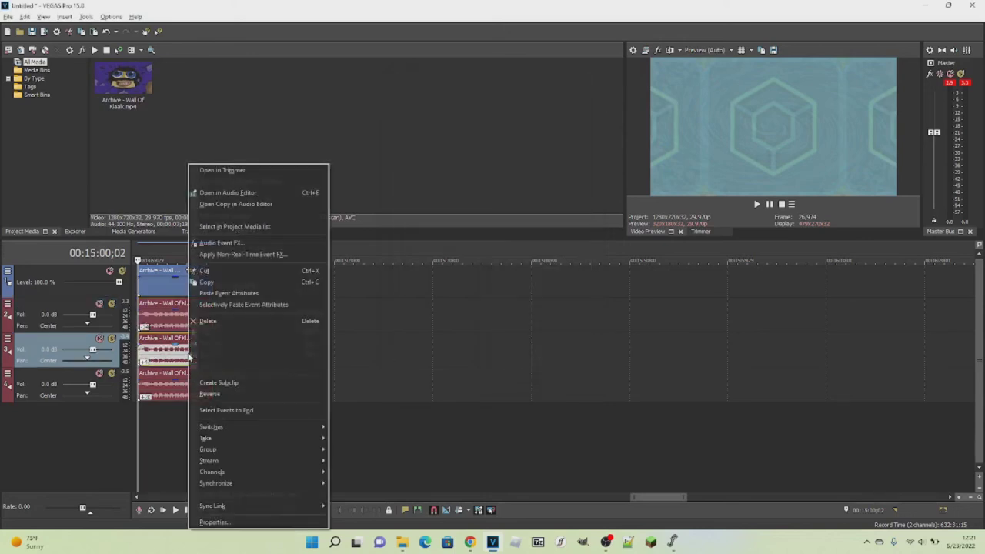
{"action": "left_click", "coordinate": [216, 521]}
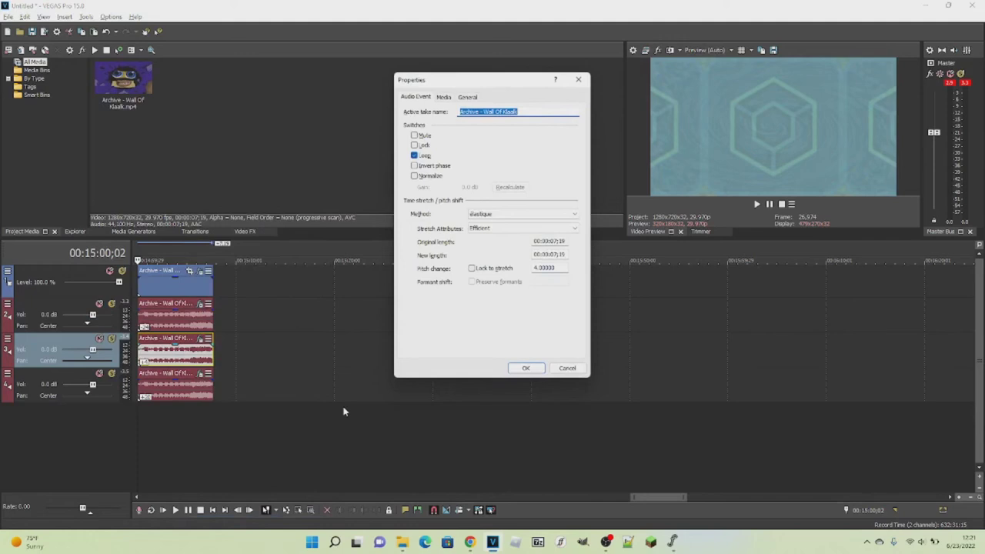
{"action": "left_click", "coordinate": [525, 369]}
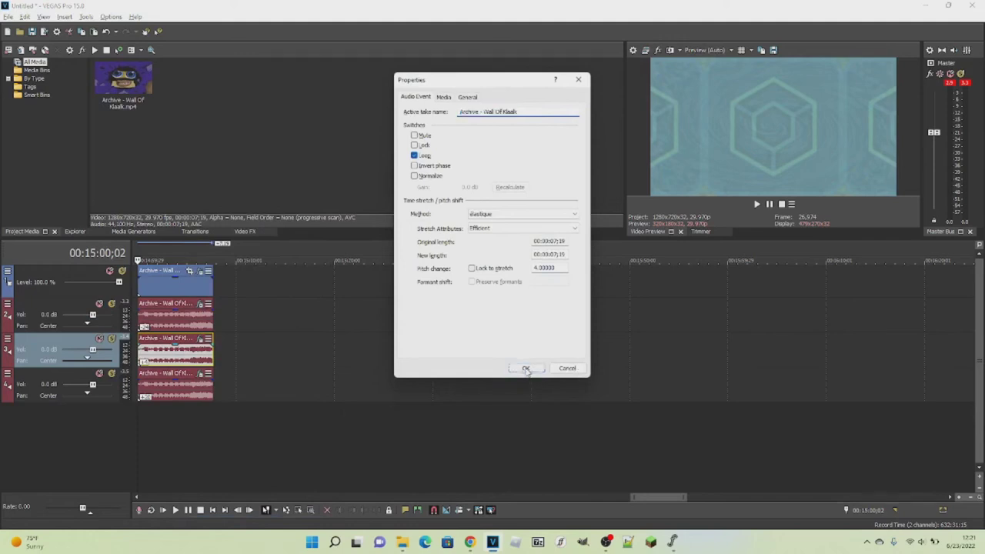
{"action": "right_click", "coordinate": [168, 391]}
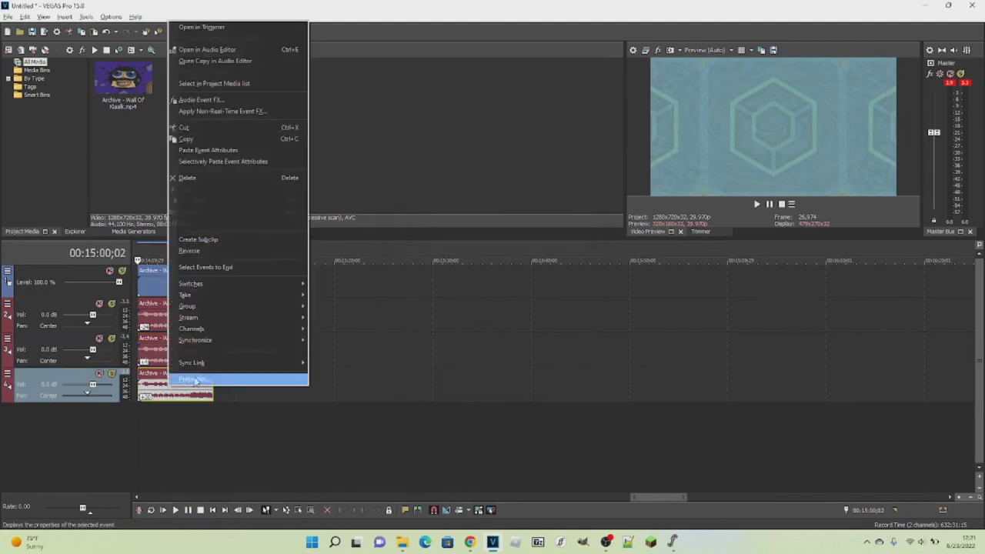
{"action": "left_click", "coordinate": [192, 378]}
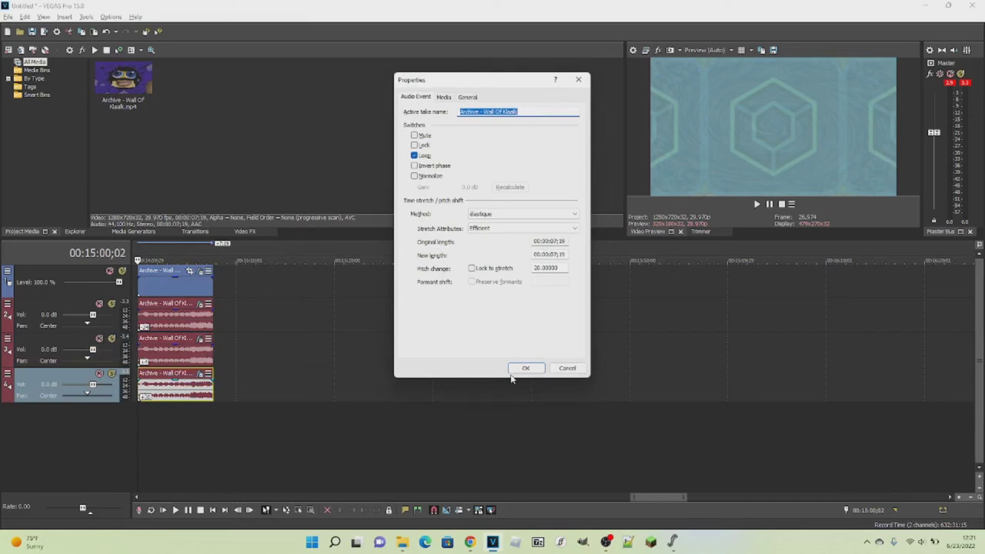
{"action": "left_click", "coordinate": [524, 368]}
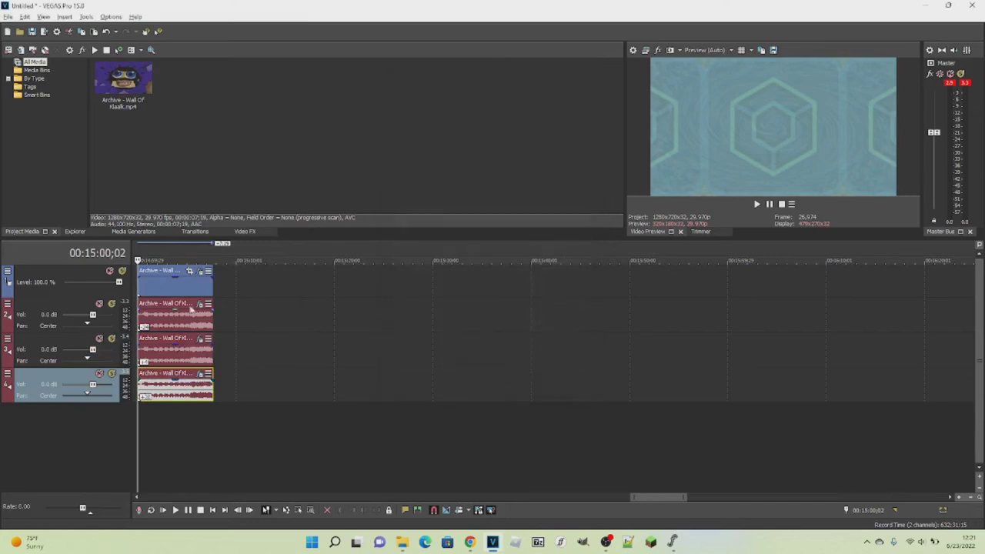
Step: Review the IL Vocodex effect on the track 2 audio event, and play the fifteen-minute-mark clip to preview it
{"action": "left_click", "coordinate": [199, 304]}
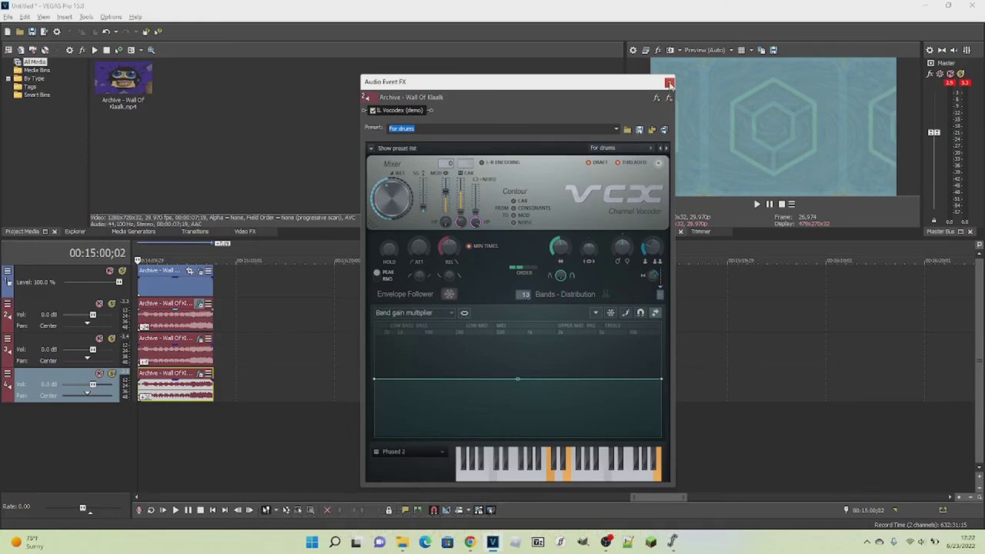
{"action": "left_click", "coordinate": [668, 83]}
{"action": "left_click", "coordinate": [756, 204]}
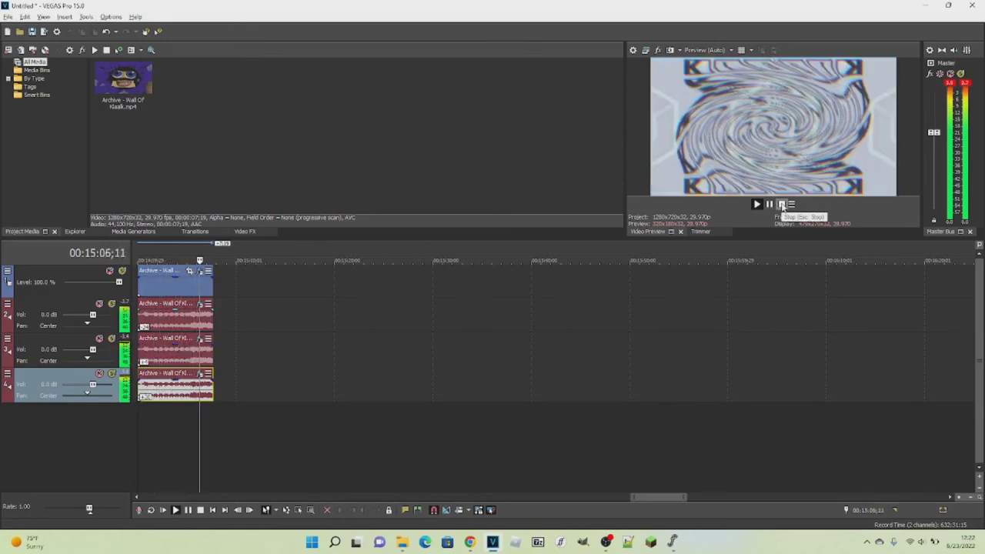
{"action": "left_click", "coordinate": [782, 205]}
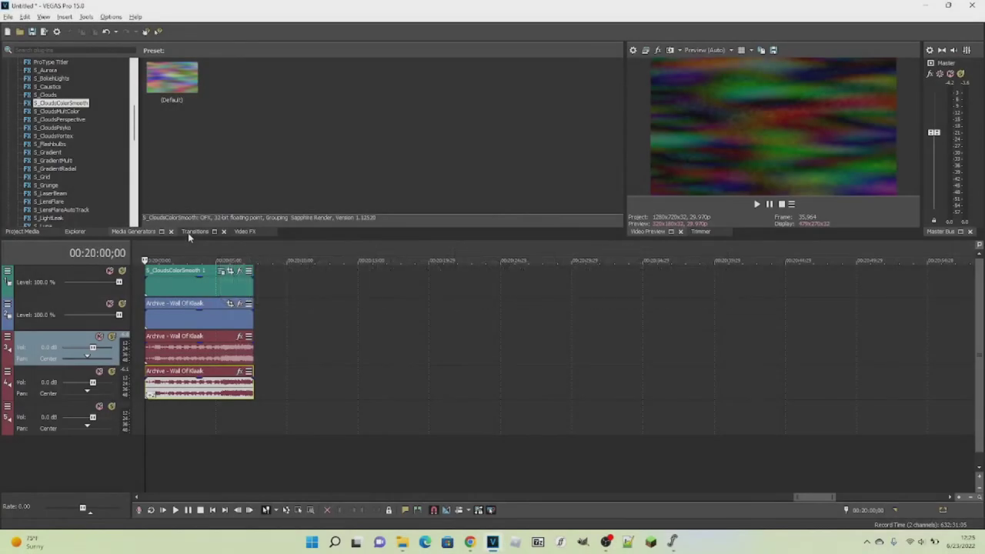
Step: On the clip at the twenty-minute mark, examine the S_CloudsColorSmooth generator's settings from its first to its last keyframe
{"action": "left_click", "coordinate": [221, 271]}
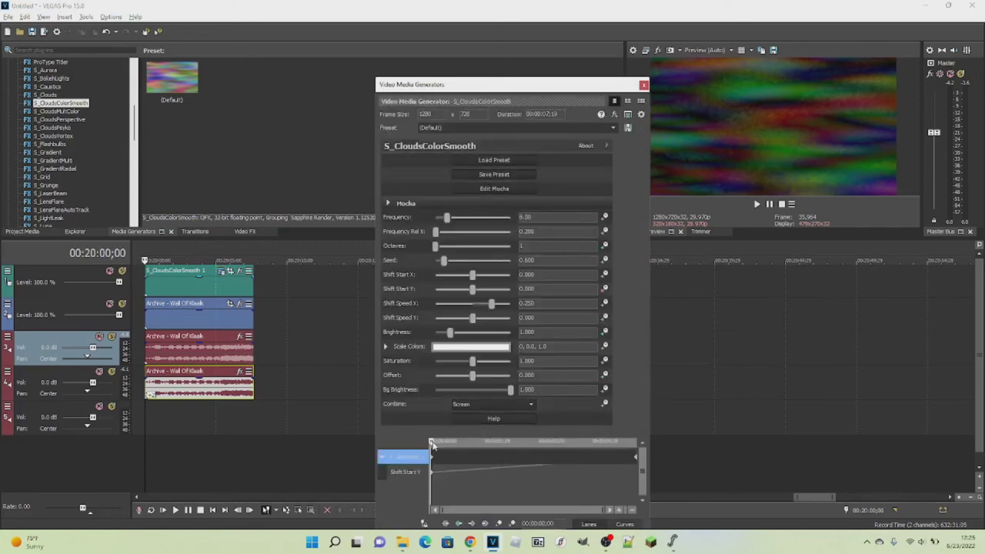
{"action": "left_click_drag", "start_coordinate": [432, 445], "coordinate": [670, 429]}
{"action": "left_click", "coordinate": [643, 84]}
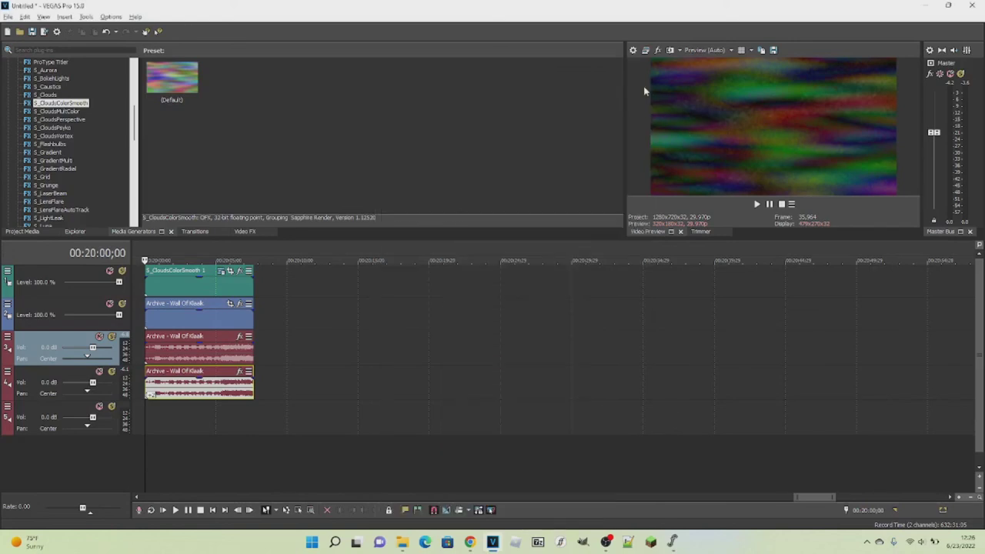
Step: Set the track 3 audio event's time stretch method to élastique with Efficient stretch attributes
{"action": "right_click", "coordinate": [221, 351]}
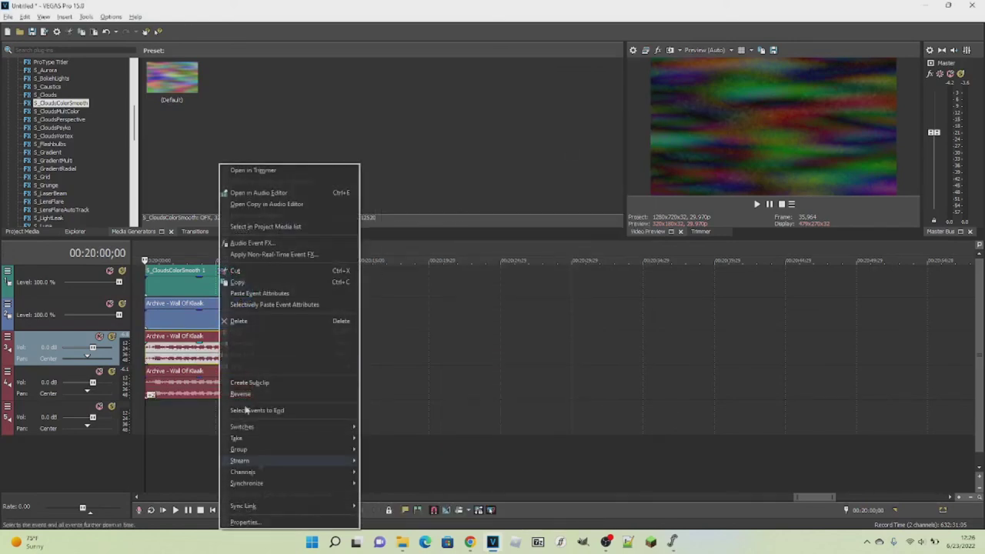
{"action": "left_click", "coordinate": [258, 523]}
{"action": "left_click", "coordinate": [486, 215]}
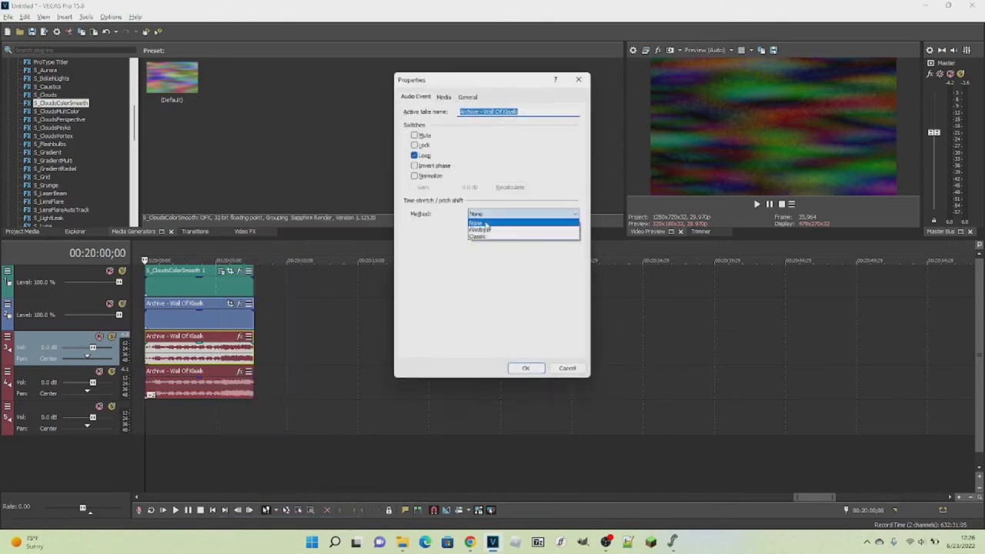
{"action": "left_click", "coordinate": [482, 230]}
{"action": "left_click", "coordinate": [493, 229]}
{"action": "left_click", "coordinate": [485, 235]}
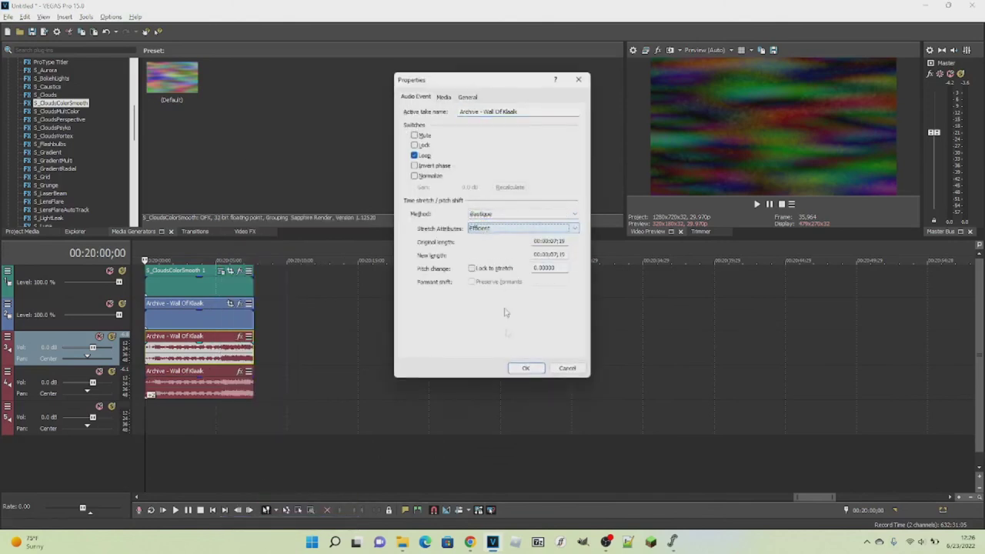
{"action": "left_click", "coordinate": [518, 369]}
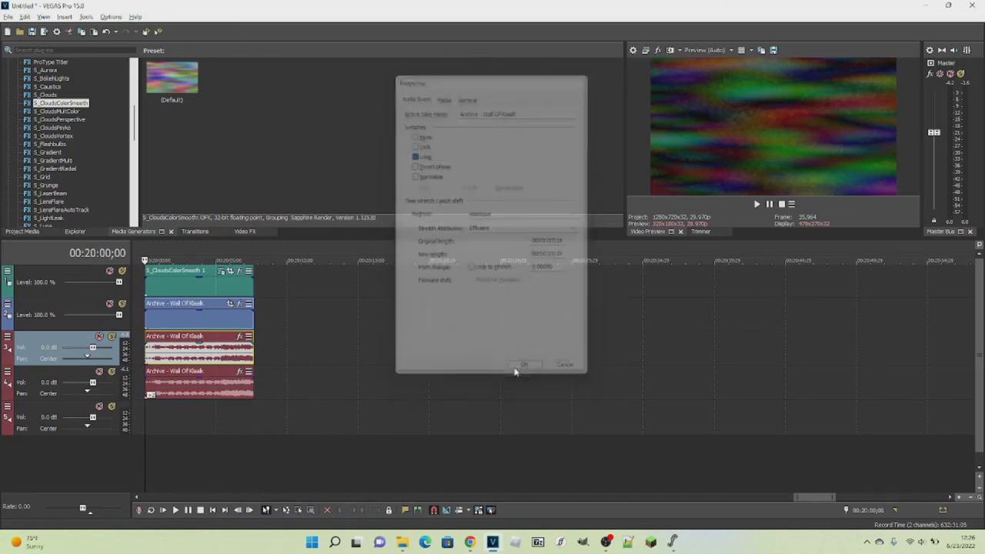
Step: Check the track 4 audio event's pitch change without altering it, and play the twenty-minute-mark clip to preview the result
{"action": "right_click", "coordinate": [218, 393]}
{"action": "left_click", "coordinate": [246, 382]}
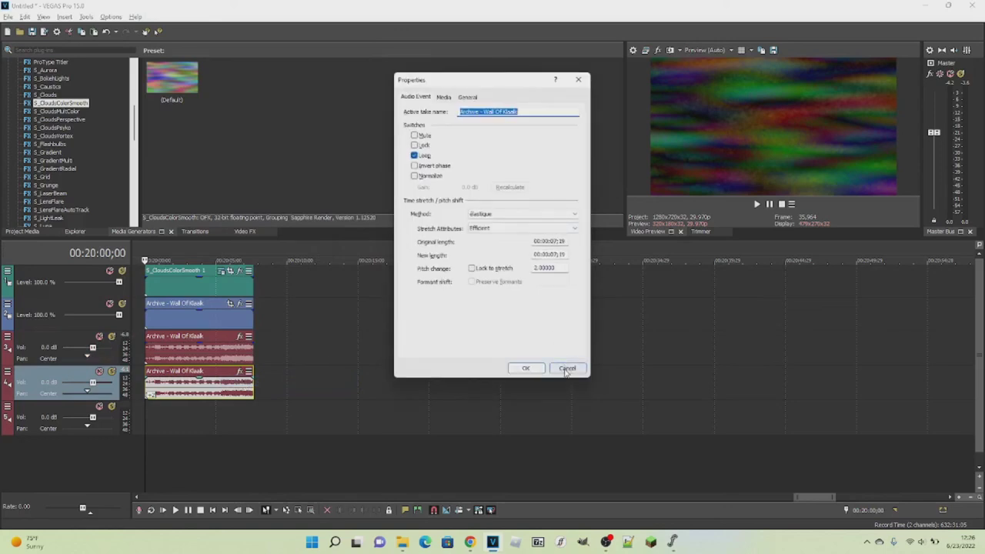
{"action": "left_click", "coordinate": [581, 81]}
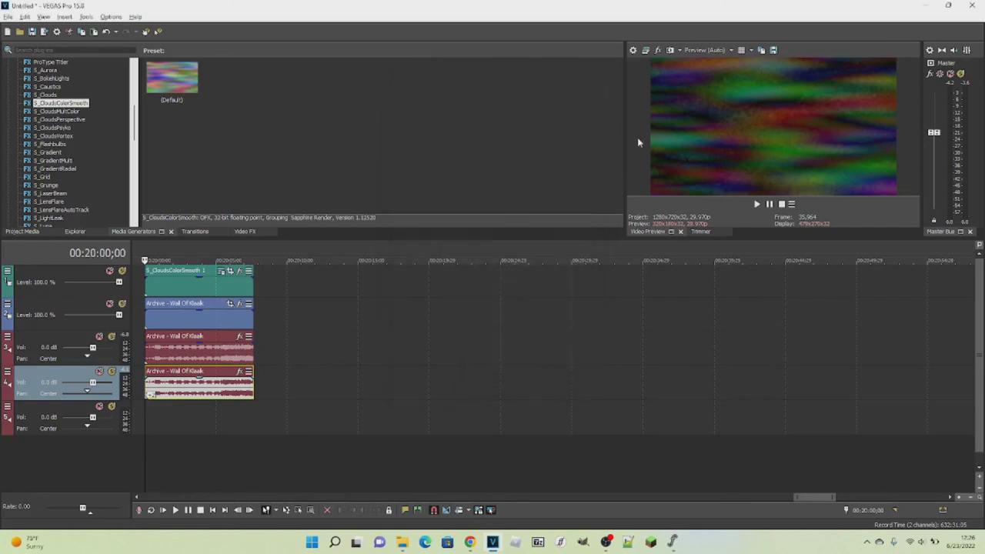
{"action": "left_click", "coordinate": [756, 204]}
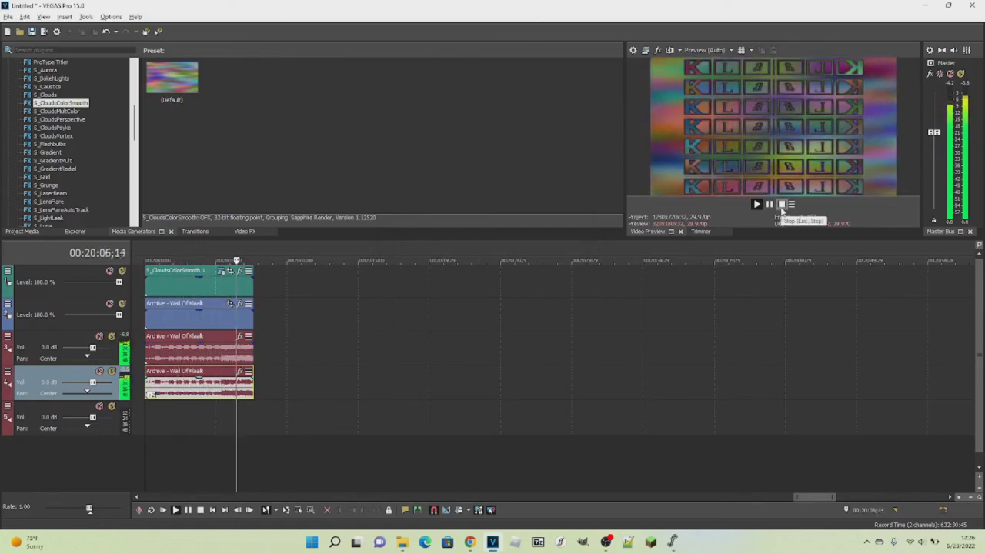
{"action": "left_click", "coordinate": [782, 205]}
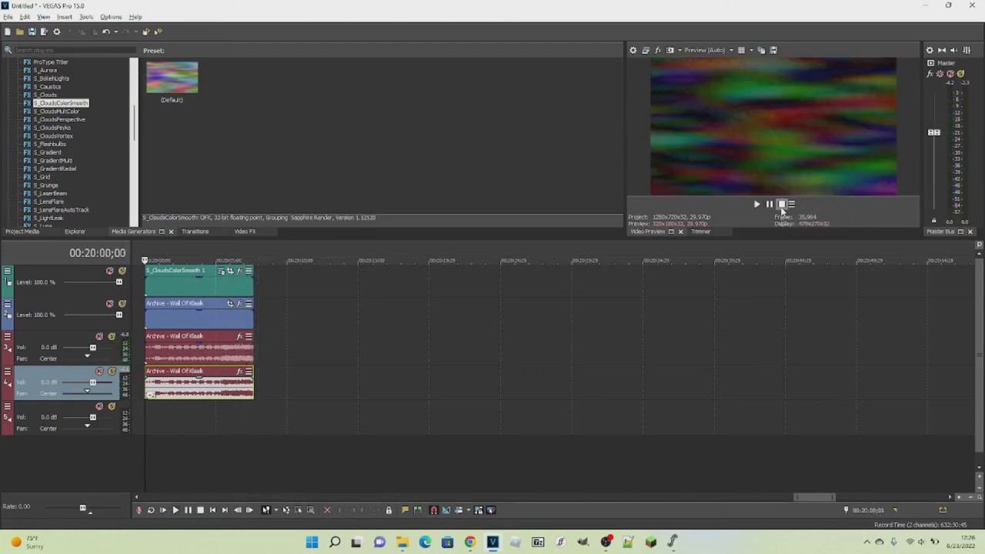